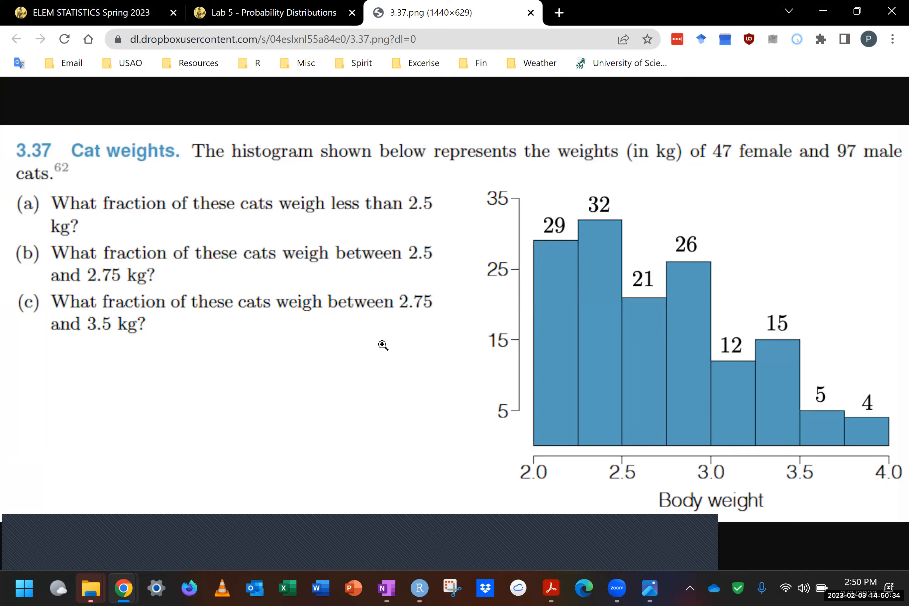
# - Switch to the Lab 5 assignment page, open RStudio and select the 3.37.png image line under question 4
pyautogui.click(309, 15)
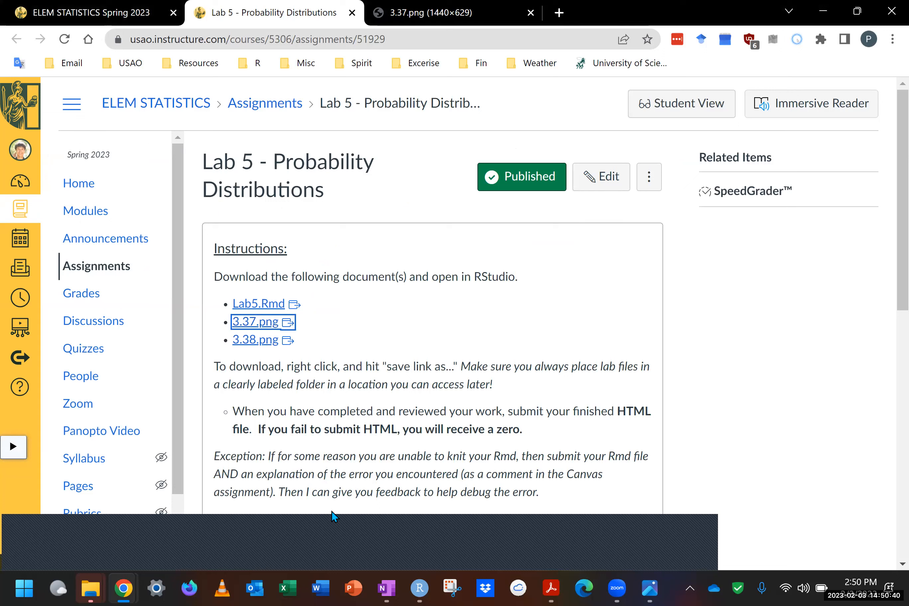
pyautogui.click(430, 590)
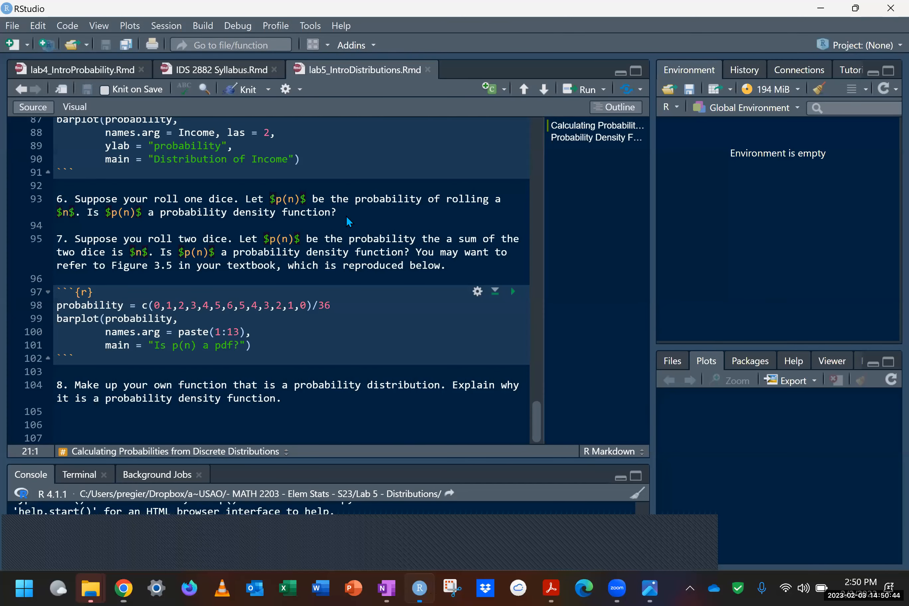
pyautogui.scroll(10, 347, 217)
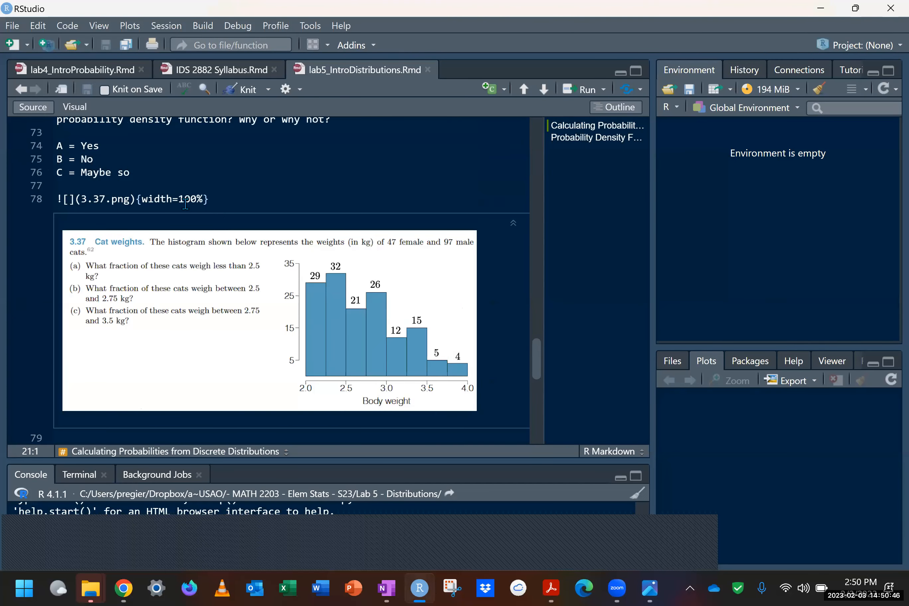
pyautogui.click(59, 198)
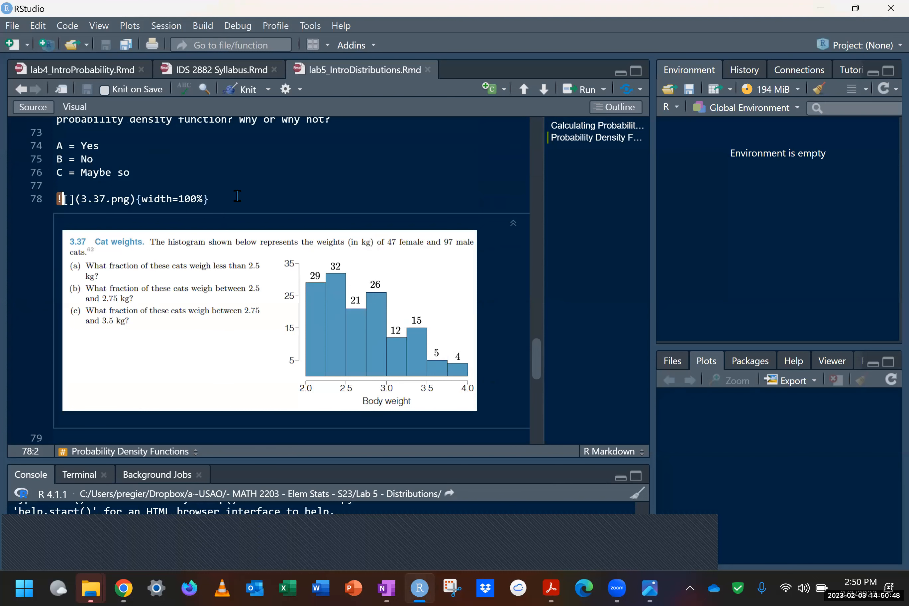
pyautogui.moveTo(57, 199); pyautogui.dragTo(237, 197)
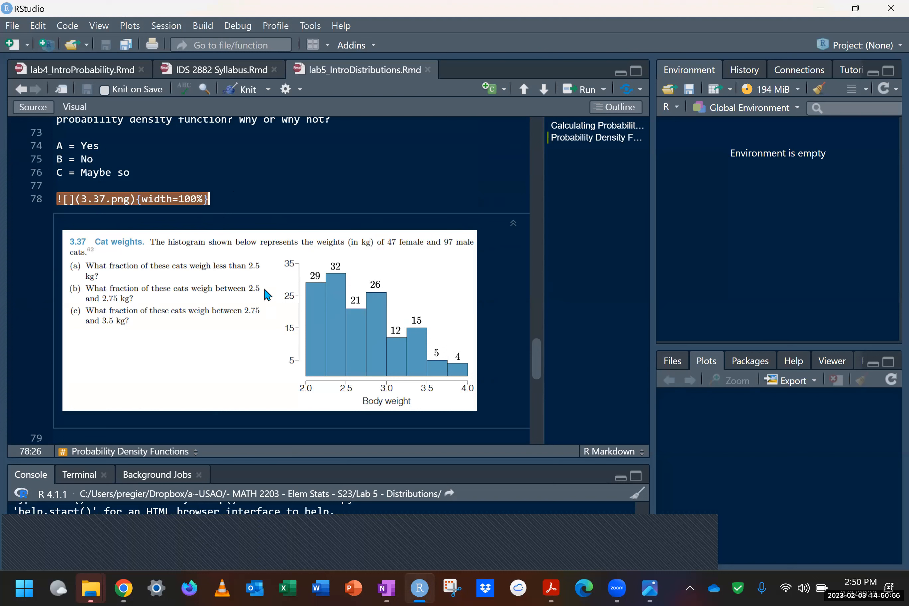
# - Knit lab5_IntroDistributions.Rmd and close the rendered preview window
pyautogui.click(251, 90)
pyautogui.scroll(2, 296, 221)
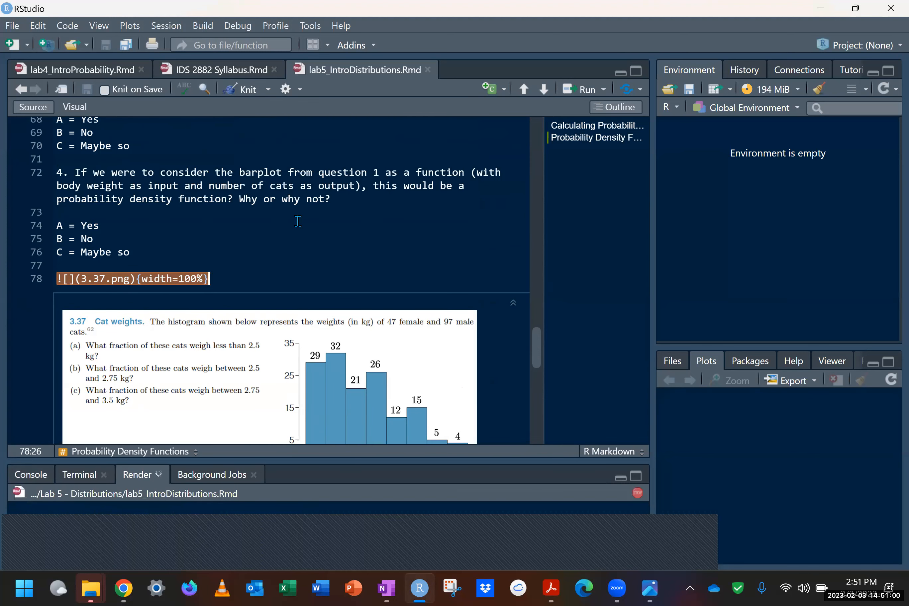
pyautogui.scroll(12, 297, 221)
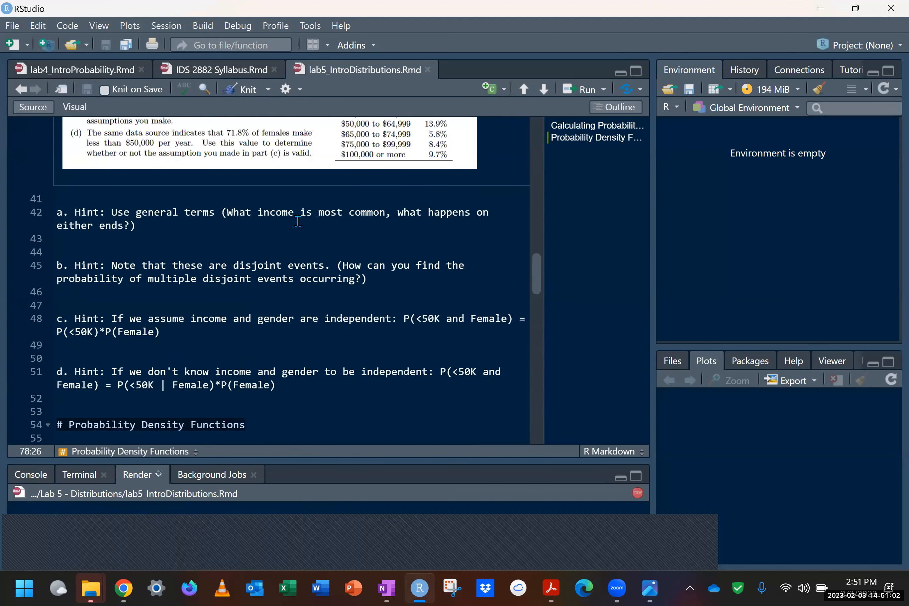
pyautogui.scroll(5, 297, 221)
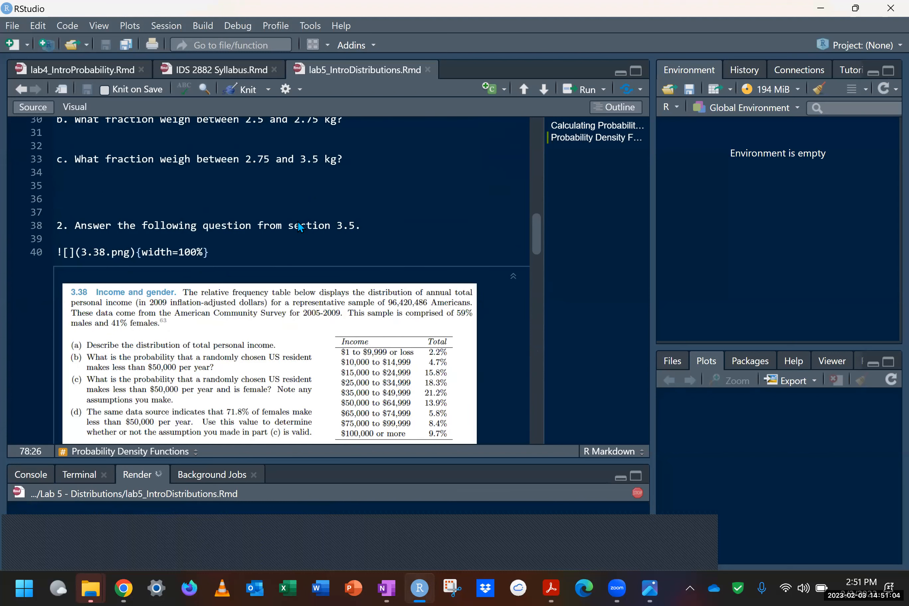
pyautogui.scroll(10, 298, 221)
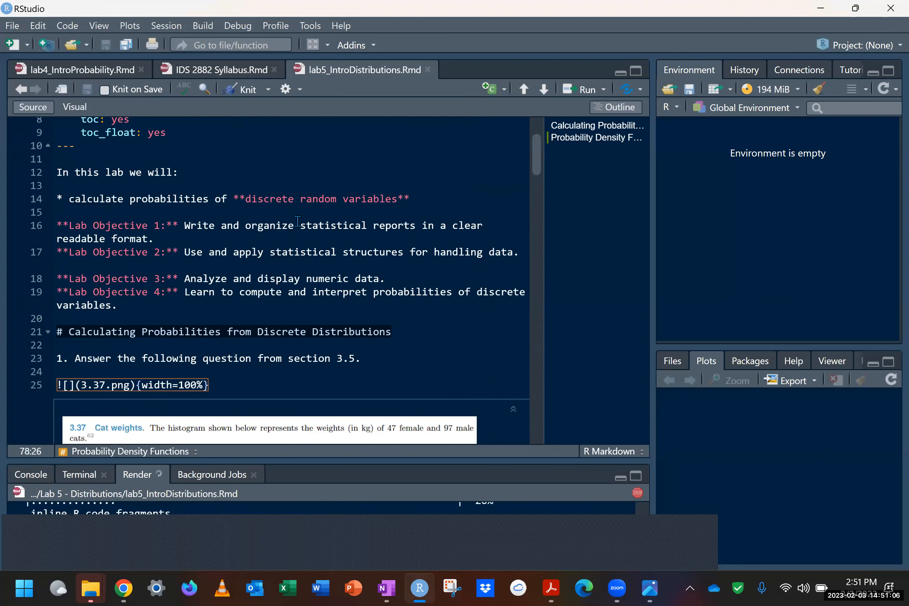
pyautogui.scroll(-3, 298, 222)
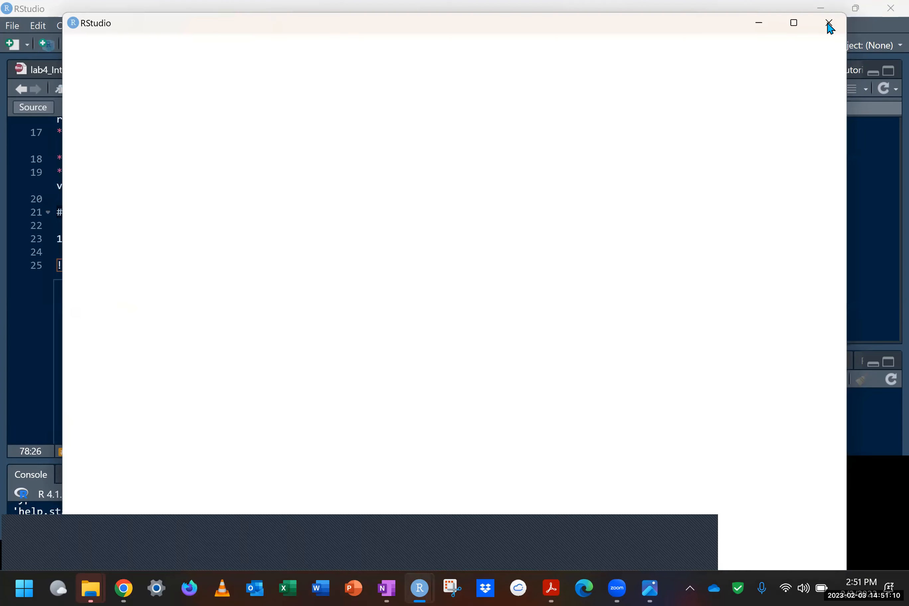
pyautogui.click(828, 24)
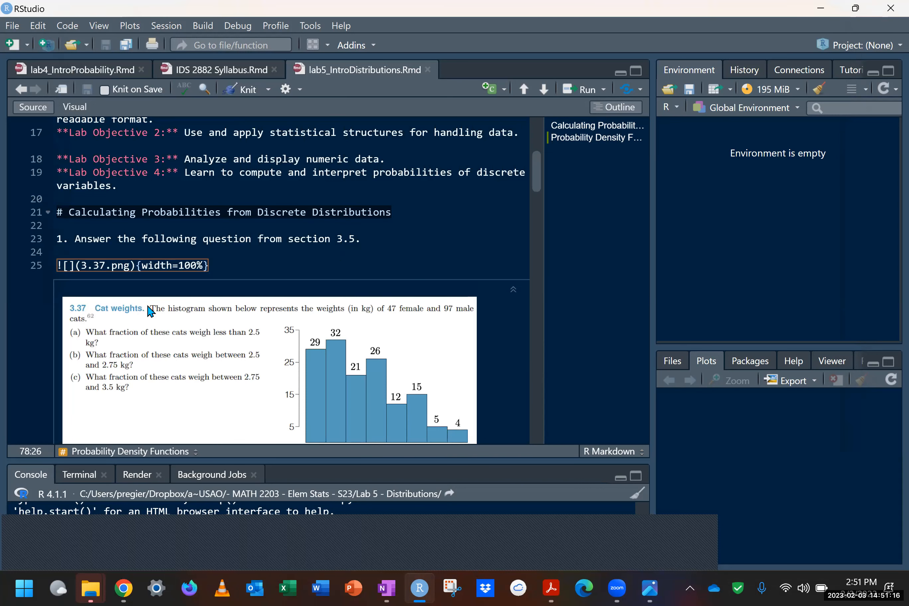
# - Insert an empty R code chunk under question 1a, separated from the question by a blank line
pyautogui.scroll(-1, 253, 307)
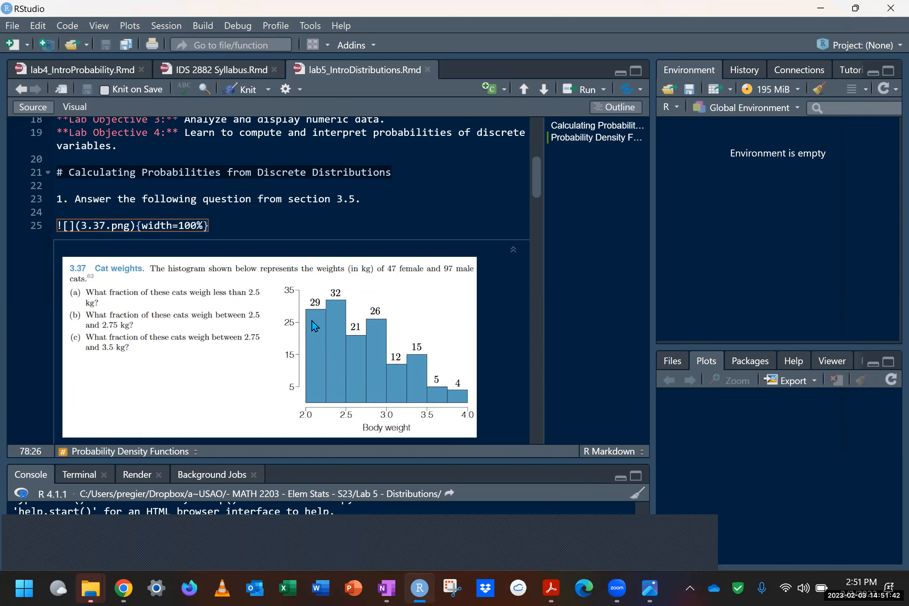
pyautogui.scroll(-3, 274, 345)
pyautogui.click(231, 376)
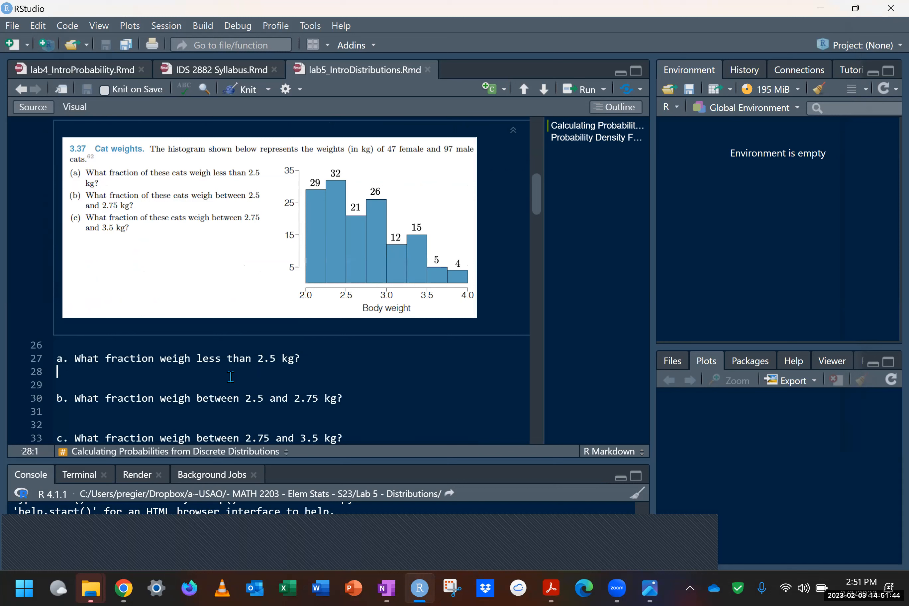
pyautogui.press('Return')
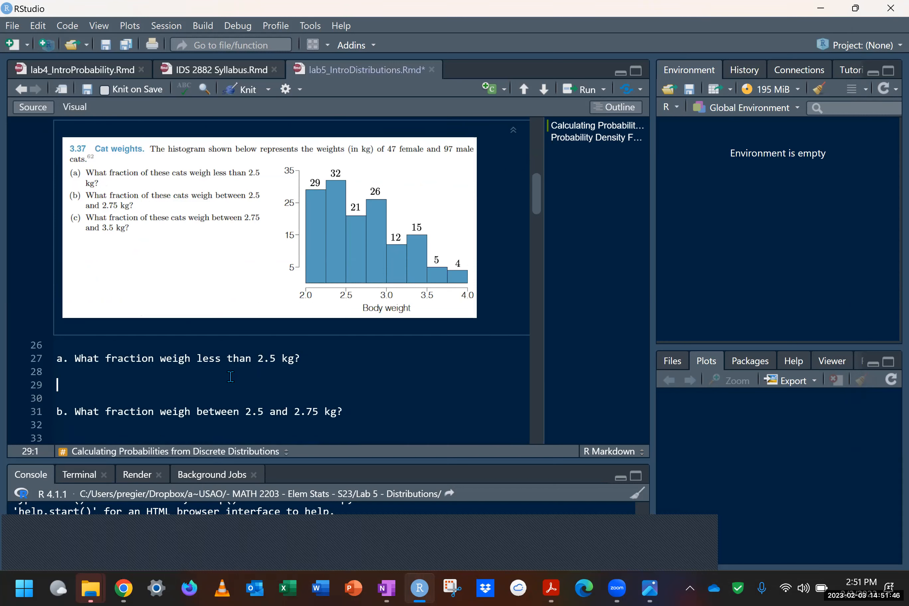
pyautogui.hotkey('ctrl', 'alt', 'i')
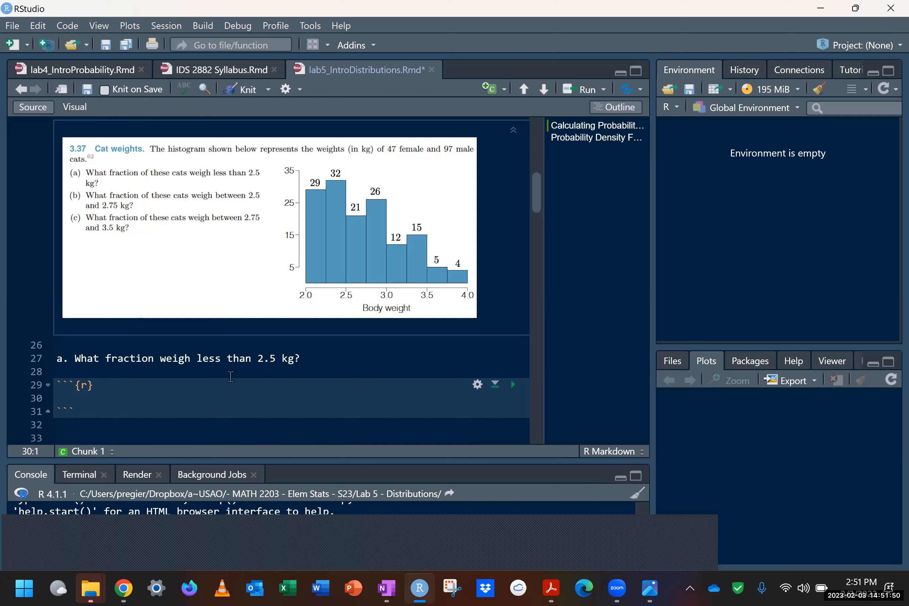
# - Calculate (29+32)/(47+97) in the question 1a chunk and write "about 42.6%" as the answer below its output
pyautogui.write('(29+32)')
pyautogui.write('/(')
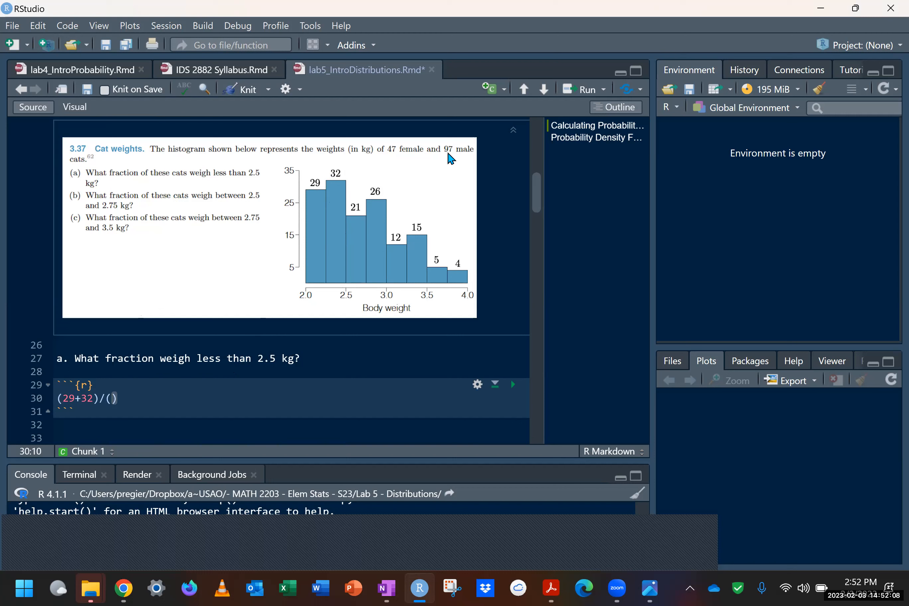
pyautogui.write('47+97)')
pyautogui.click(515, 385)
pyautogui.scroll(3, 235, 269)
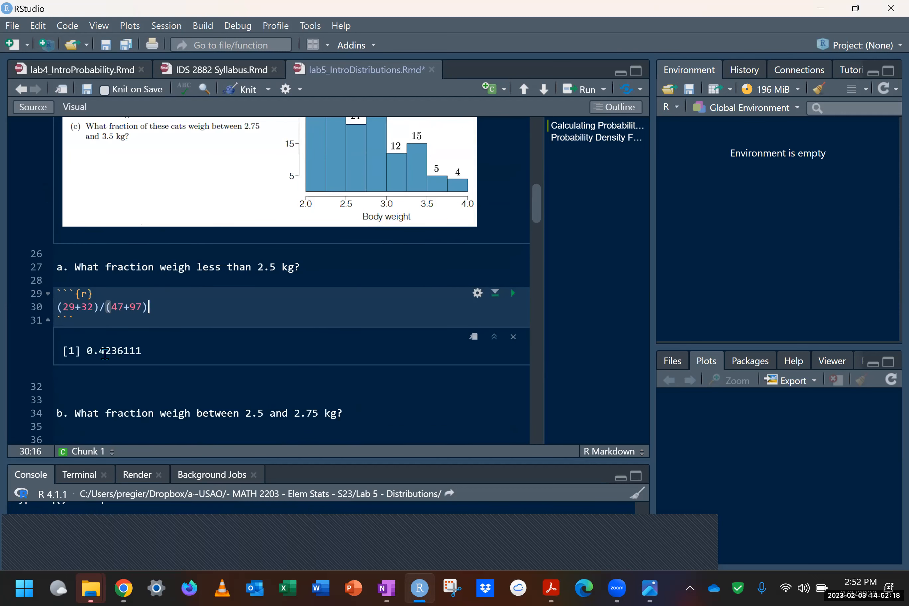
pyautogui.click(161, 382)
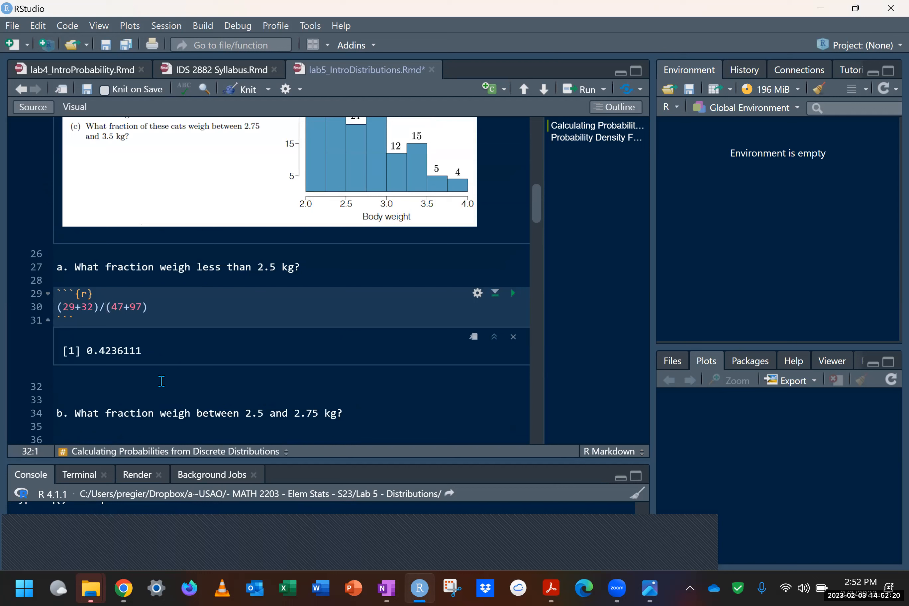
pyautogui.write('about 42.6%')
# - Review questions 1b and 1c against the cat weights histogram and read the income and gender problem in question 2
pyautogui.scroll(-2, 300, 352)
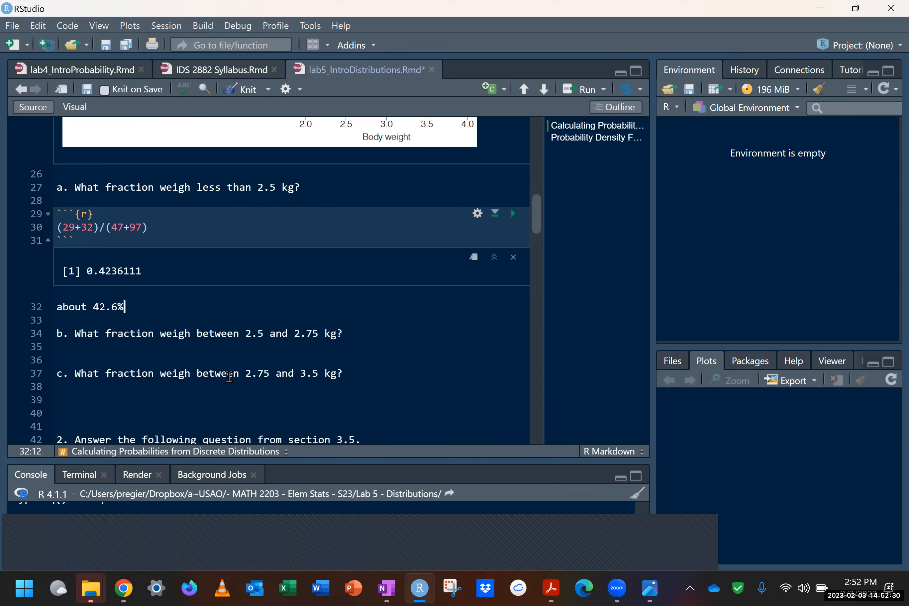
pyautogui.scroll(3, 446, 360)
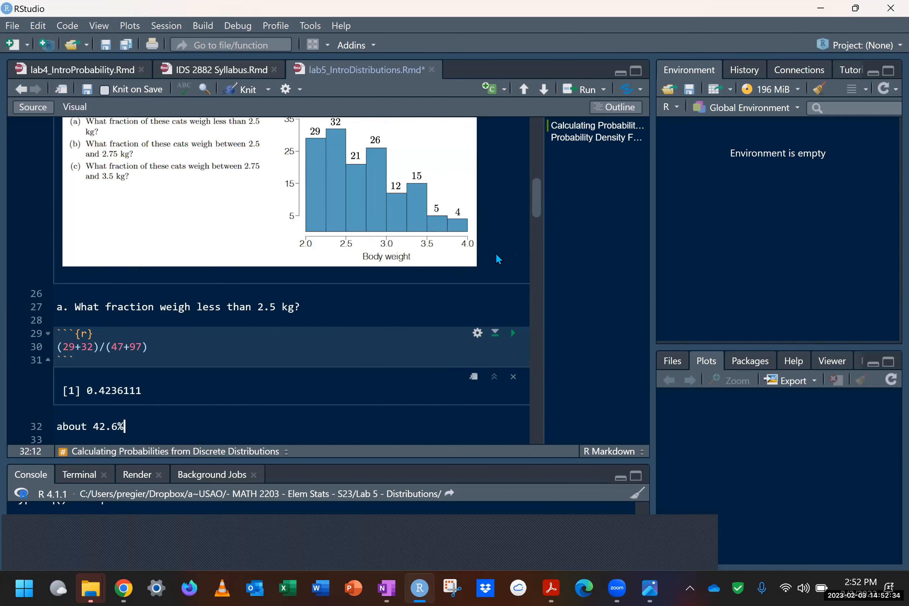
pyautogui.scroll(-5, 280, 283)
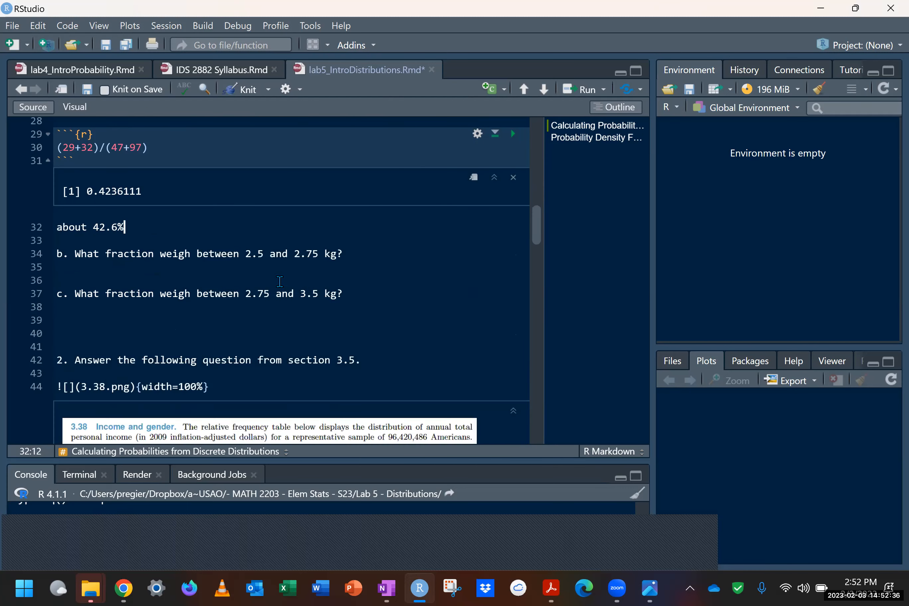
pyautogui.scroll(5, 282, 280)
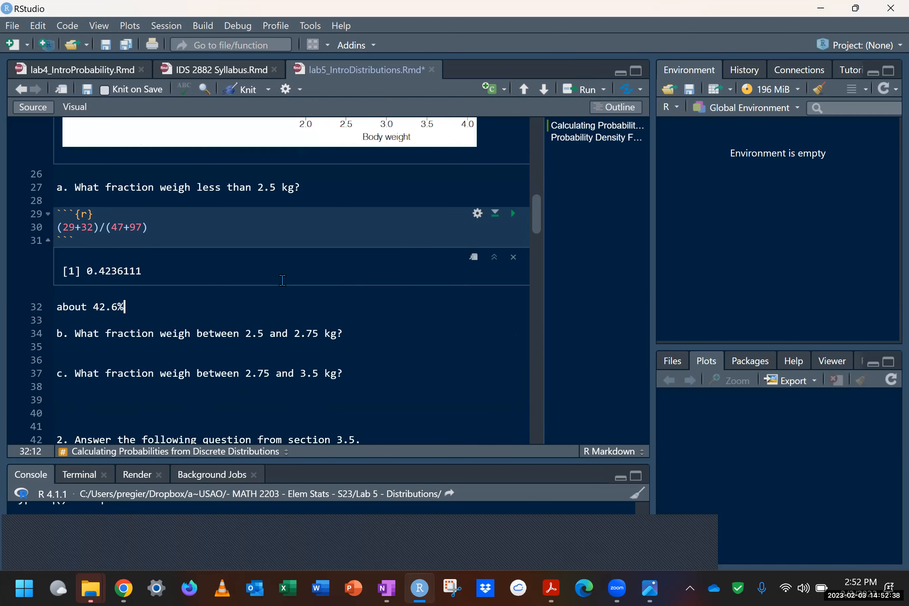
pyautogui.scroll(-4, 283, 281)
pyautogui.scroll(-4, 283, 375)
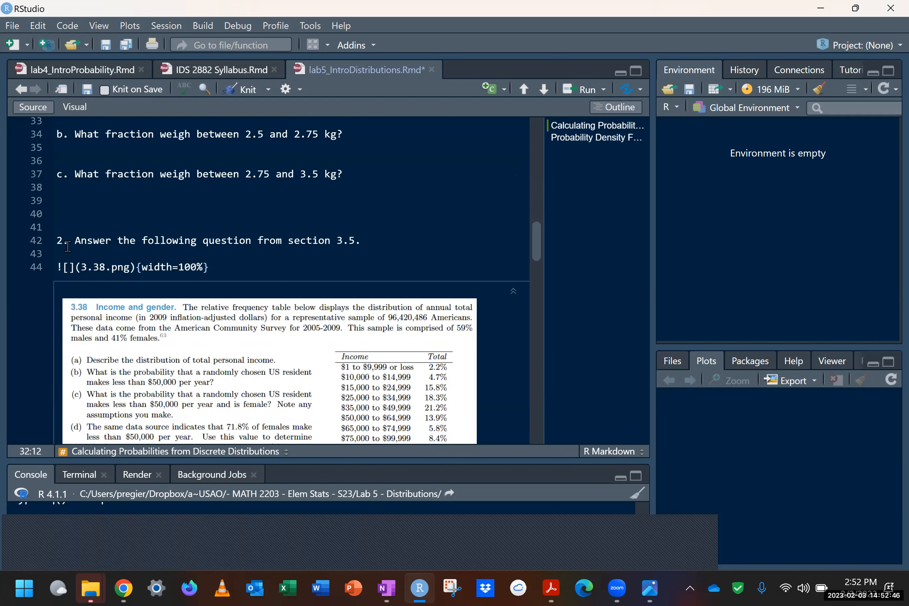
pyautogui.scroll(-2, 149, 241)
pyautogui.scroll(-1, 152, 246)
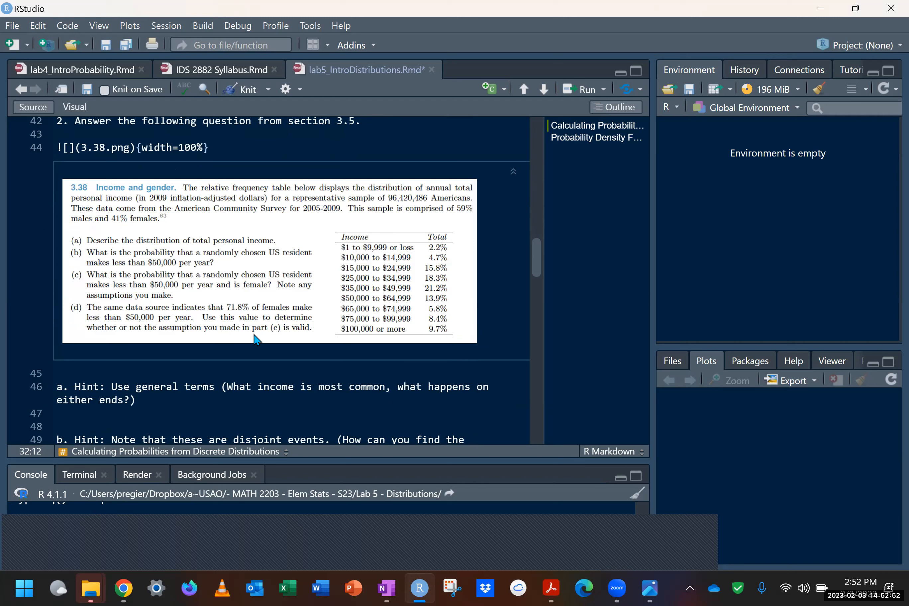
# - Start the answer to question 2a on a separate line below the hint with "Right skew."
pyautogui.click(203, 403)
pyautogui.press('Return')
pyautogui.press('Return')
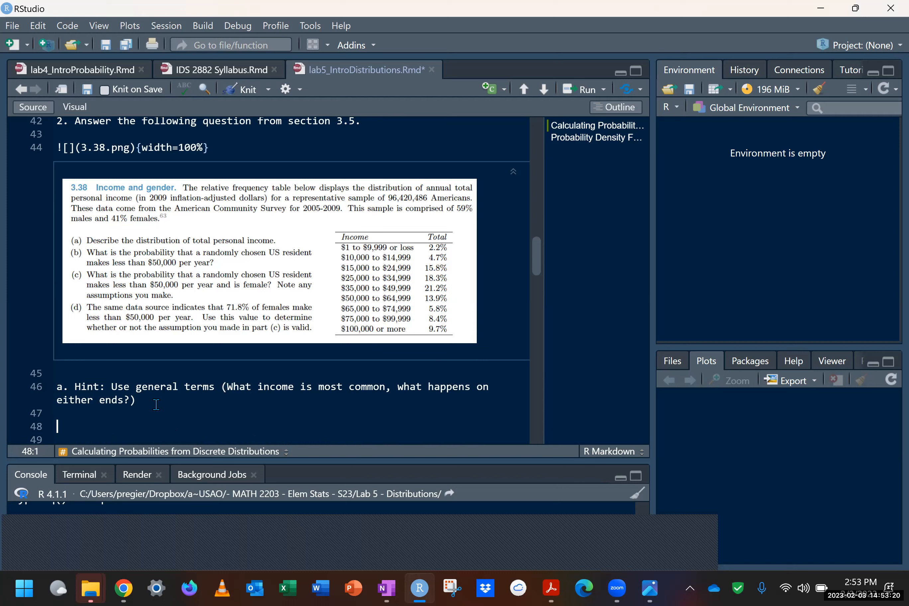
pyautogui.write('Right skew.')
# - Extend the question 2a answer with "Most common income range is $35k to 50K."
pyautogui.click(429, 292)
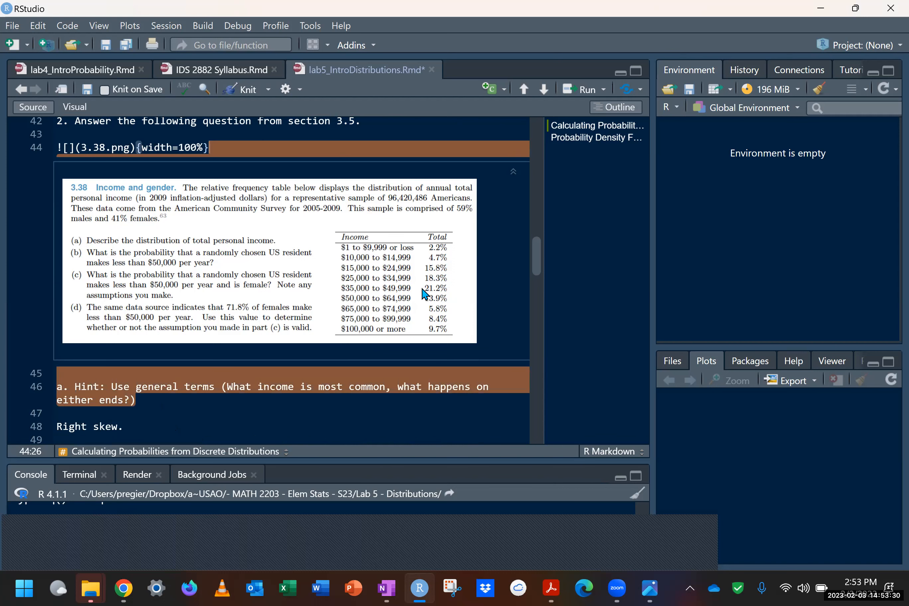
pyautogui.click(156, 433)
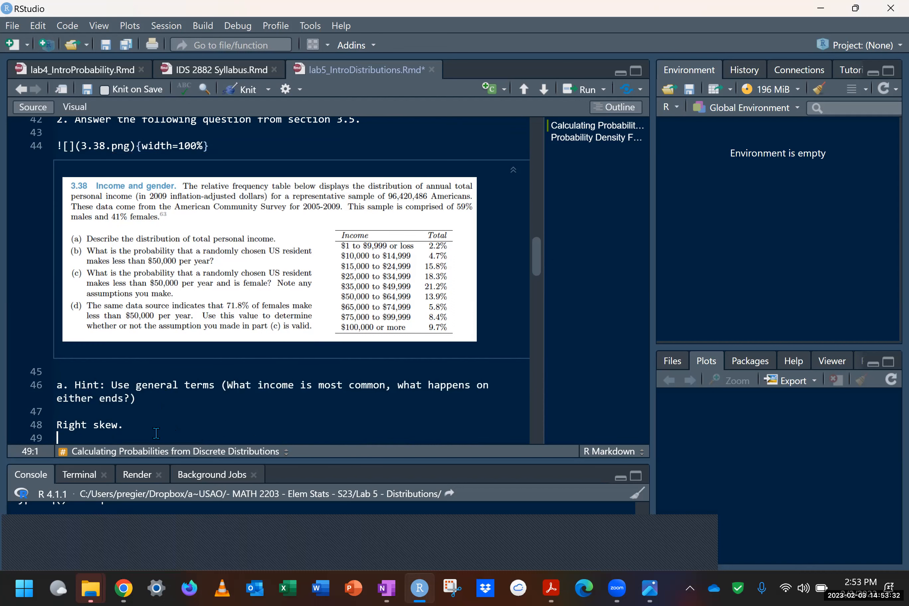
pyautogui.click(159, 427)
pyautogui.write('Most common income ')
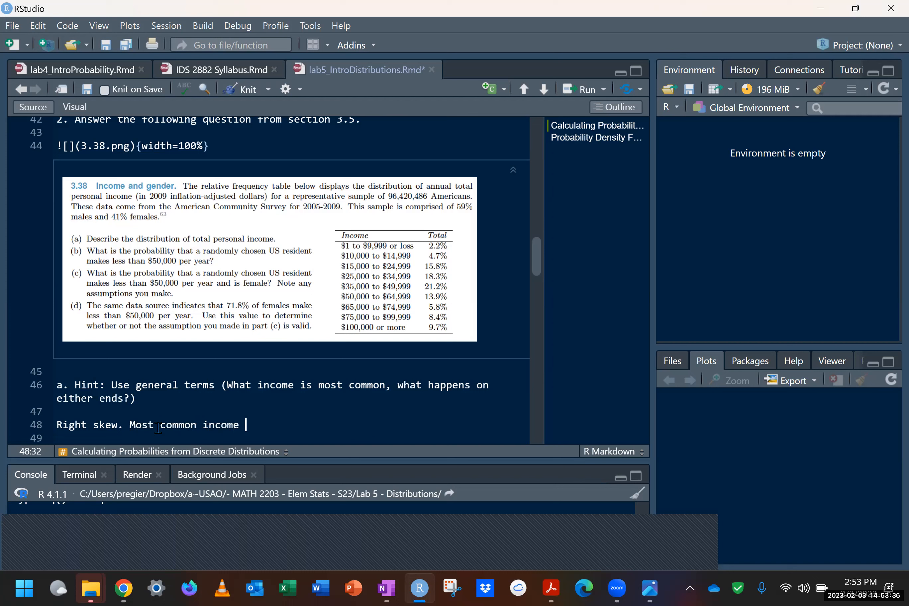
pyautogui.write('range')
pyautogui.write('is $35k to ')
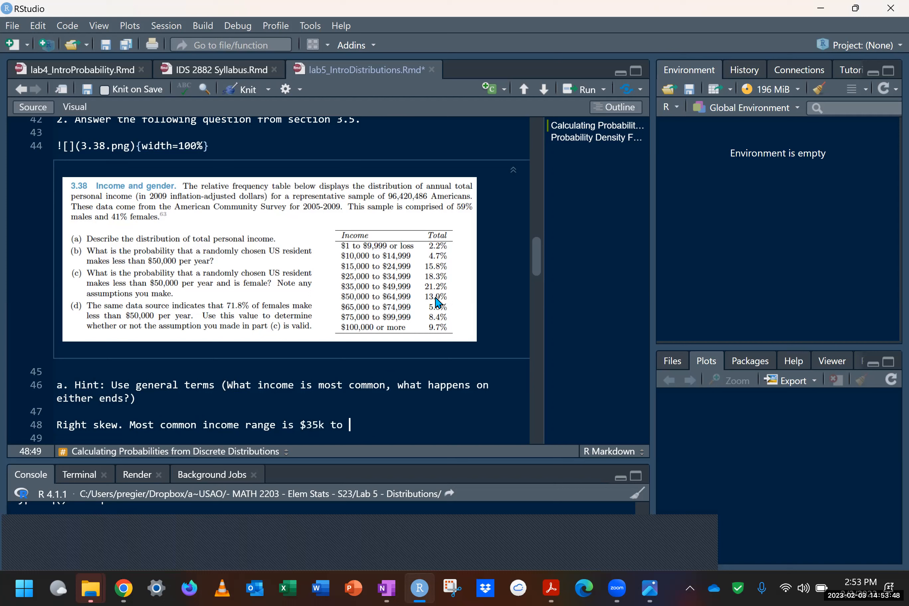
pyautogui.write('50K')
pyautogui.press('BackSpace')
pyautogui.write('.')
# - Annotate the income table with a line under the $35,000 to $49,999 row and a bracket beside the first five totals
pyautogui.scroll(-1, 399, 281)
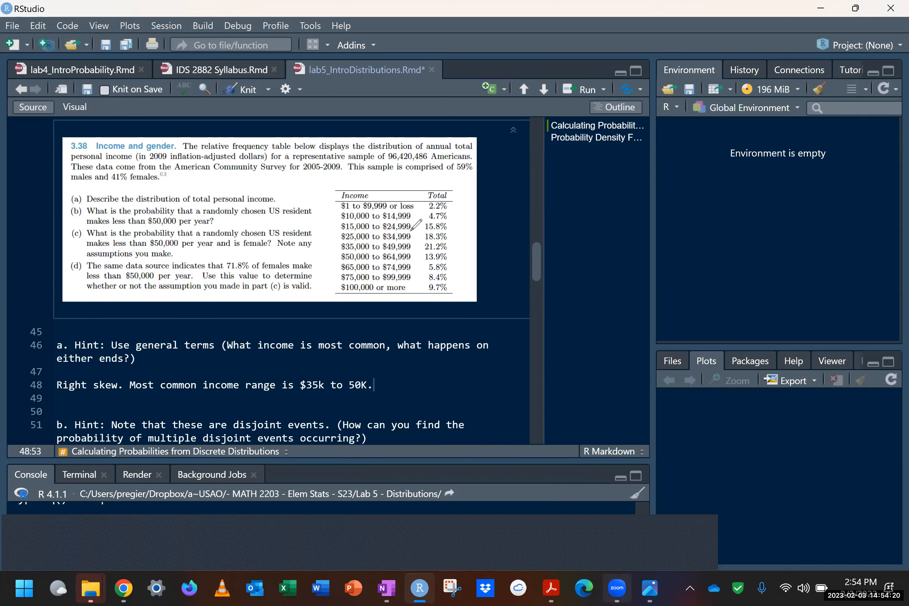
pyautogui.moveTo(341, 251); pyautogui.dragTo(363, 252)
pyautogui.moveTo(446, 254); pyautogui.dragTo(466, 252)
pyautogui.moveTo(455, 203); pyautogui.dragTo(459, 249)
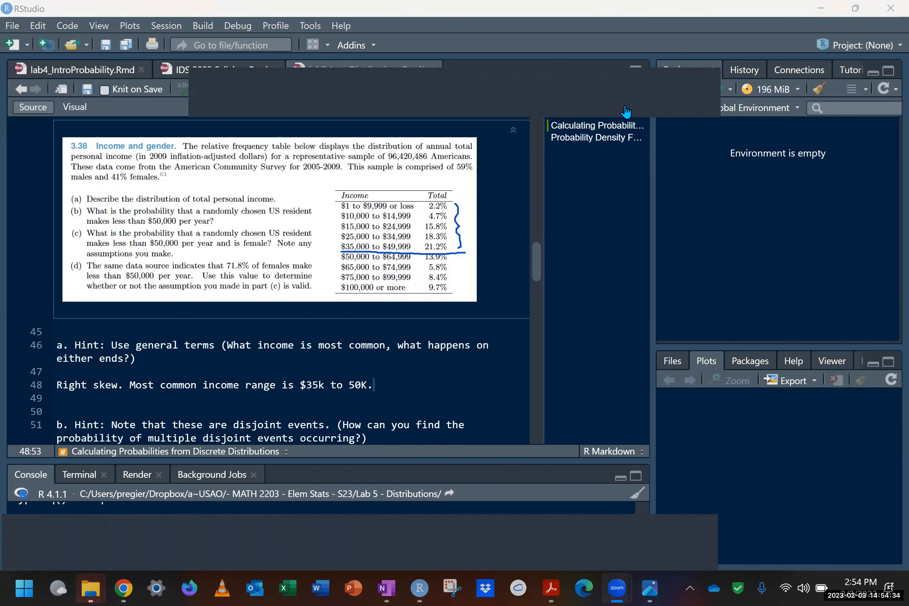
# - Insert an R code chunk below the question 2b hint and run the sum 2.2+4.7+15.8+18.3+21.2
pyautogui.scroll(-1, 363, 409)
pyautogui.click(362, 410)
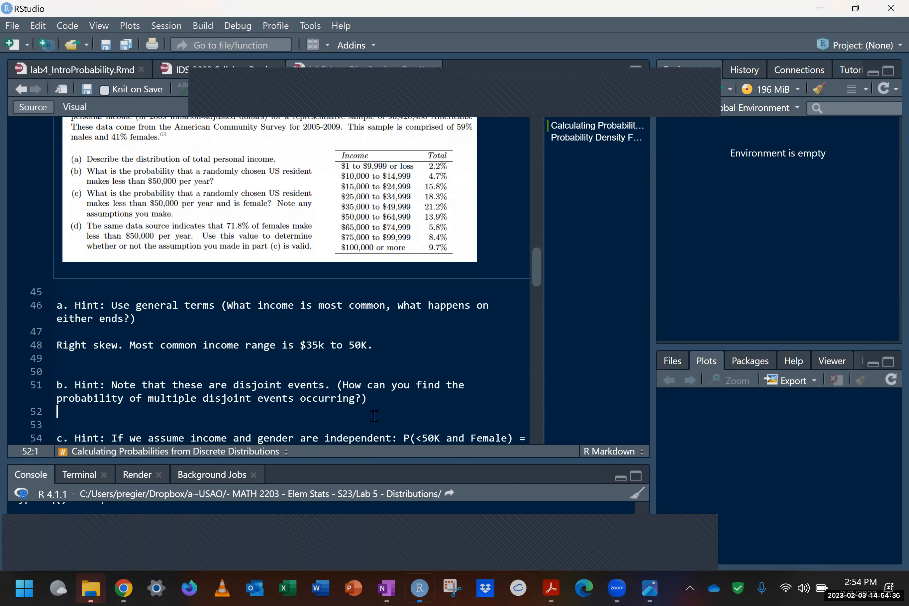
pyautogui.hotkey('ctrl', 'alt', 'i')
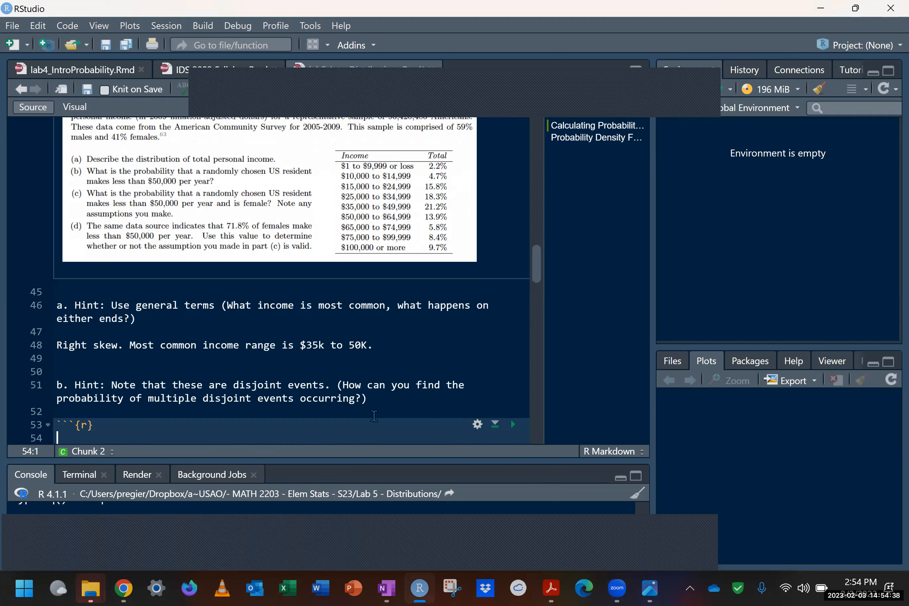
pyautogui.write('2.2')
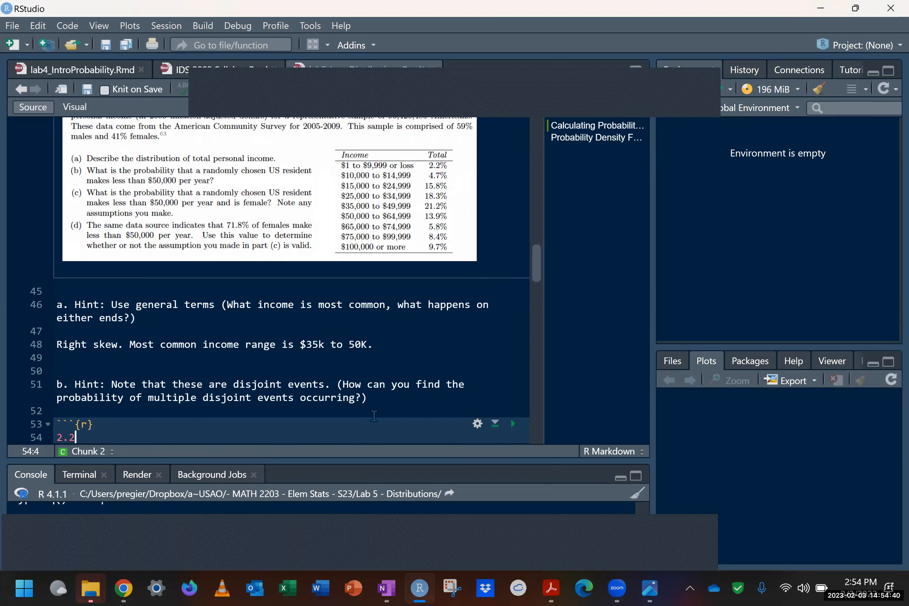
pyautogui.write('+4.7+15.8+18.')
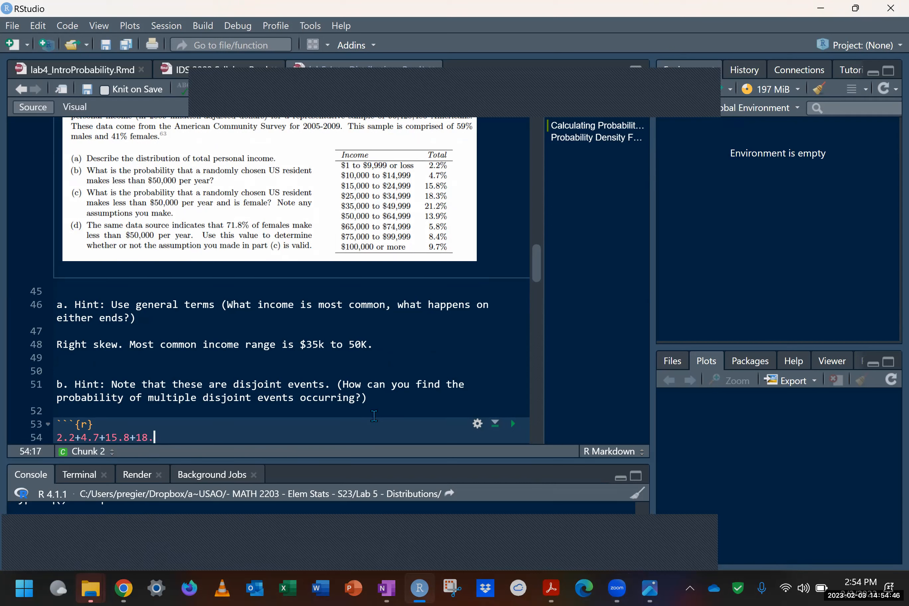
pyautogui.write('3+21.2')
pyautogui.hotkey('ctrl', 'shift', 'Return')
# - Convert the 2b sum to a proportion as (2.2+4.7+15.8+18.3+21.2)/100 and rerun the chunk
pyautogui.write(')/100')
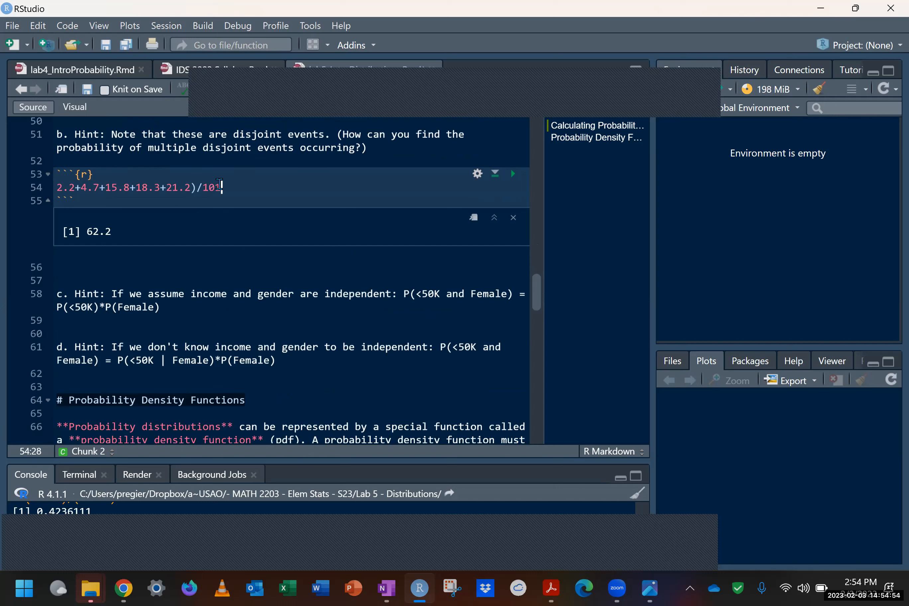
pyautogui.click(57, 188)
pyautogui.write('(')
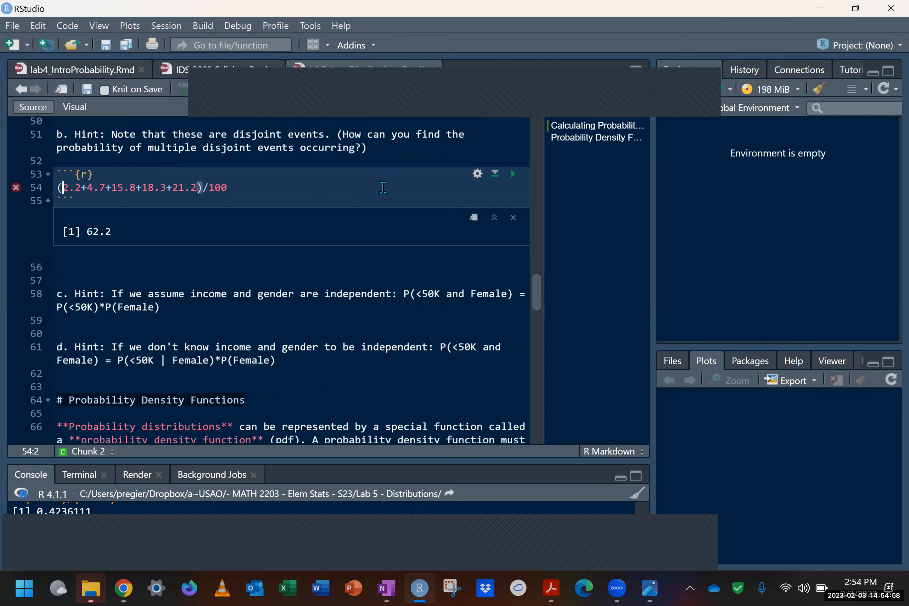
pyautogui.click(513, 174)
# - Reread parts (b) to (d) of the income and gender problem alongside its income table
pyautogui.scroll(5, 304, 272)
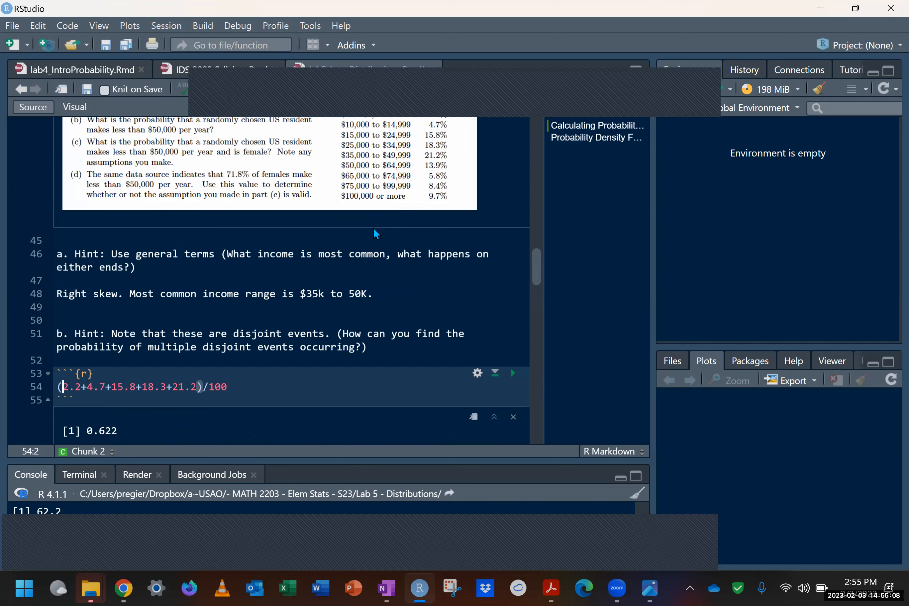
pyautogui.scroll(-3, 327, 331)
pyautogui.scroll(4, 325, 332)
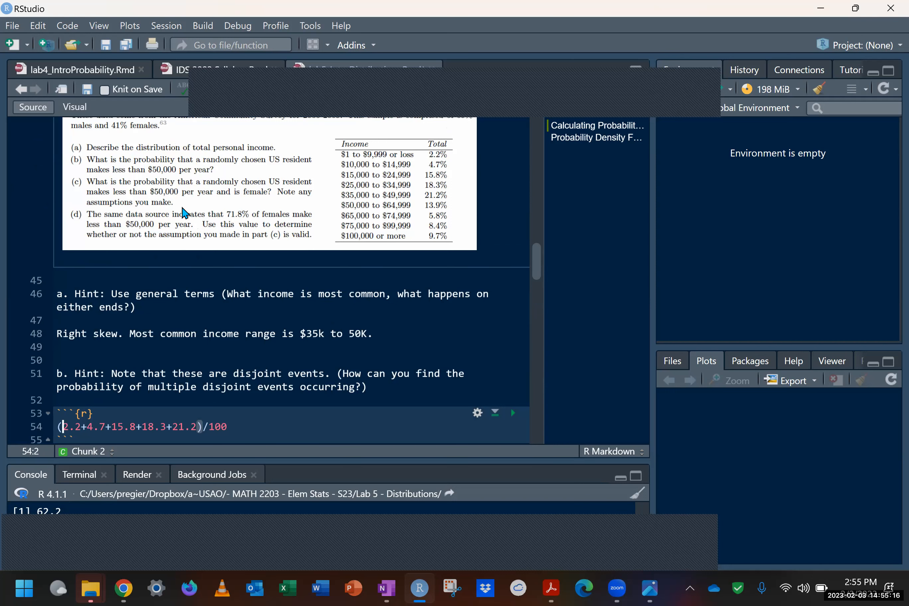
pyautogui.scroll(1, 185, 213)
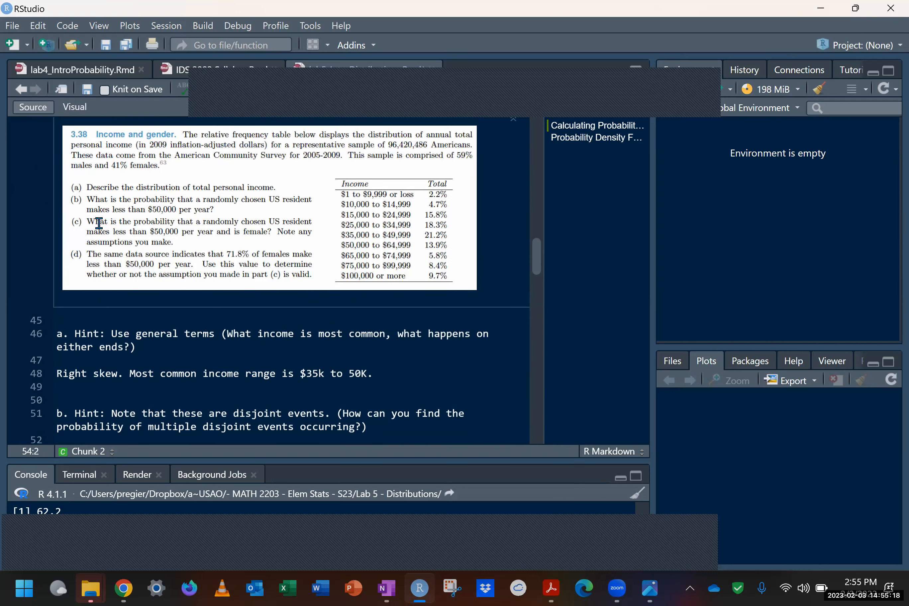
pyautogui.scroll(1, 123, 227)
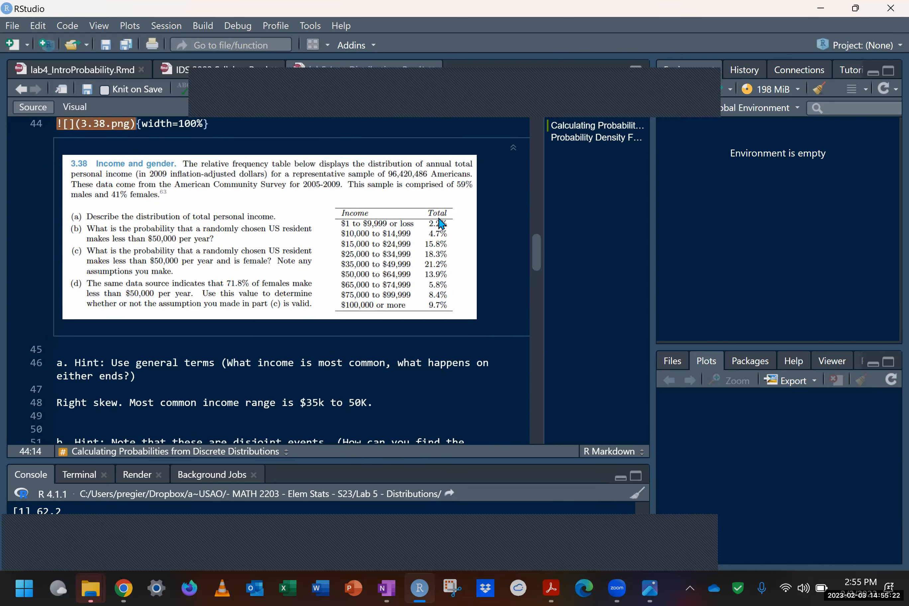
pyautogui.press('End')
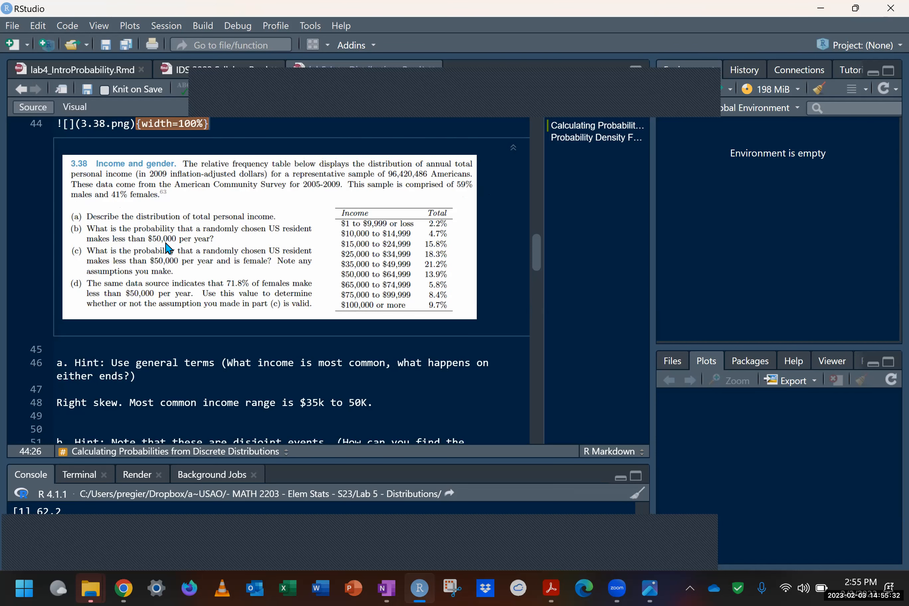
pyautogui.scroll(-1, 168, 247)
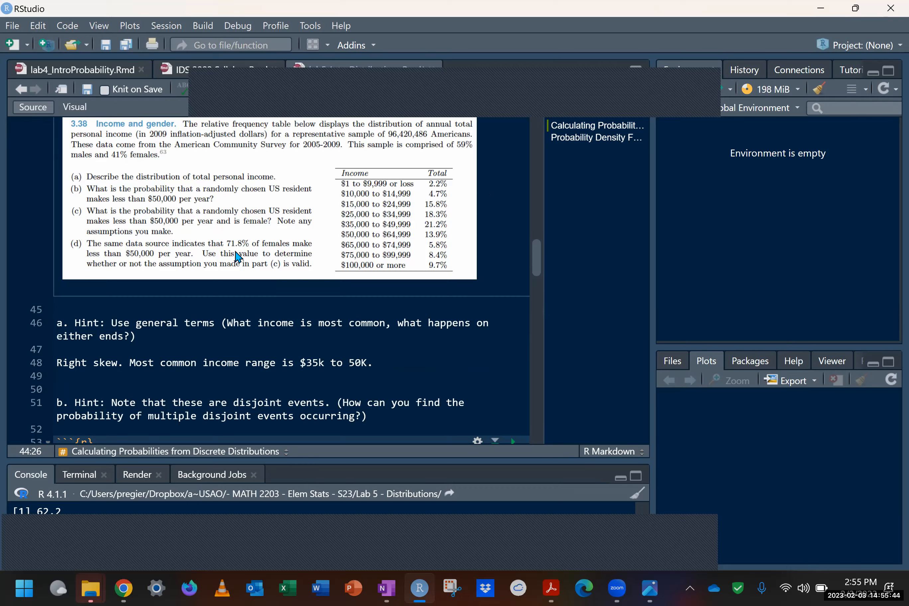
pyautogui.scroll(-5, 251, 366)
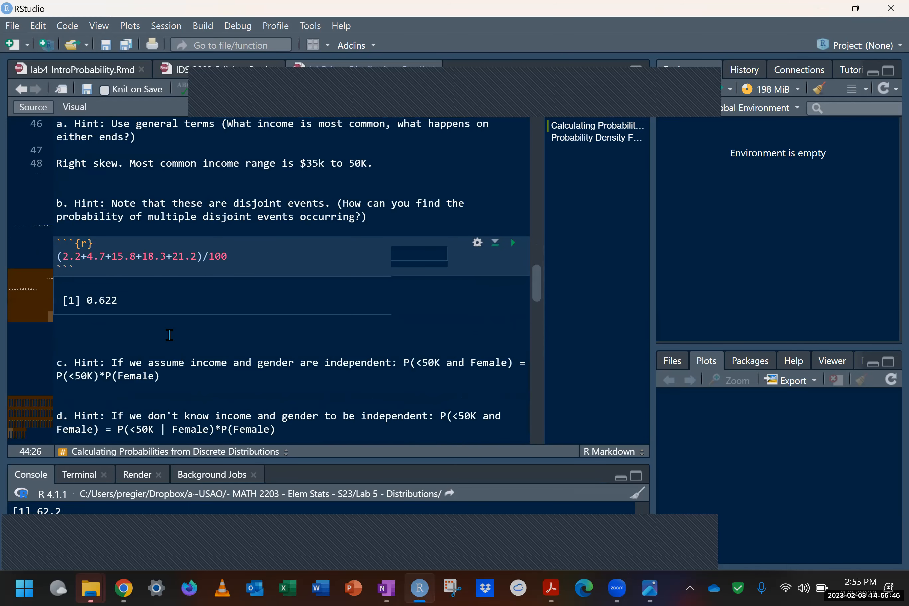
# - Remove the extra blank line above the question 2c hint and highlight the probability formulas in hints c and d
pyautogui.click(170, 335)
pyautogui.press('BackSpace')
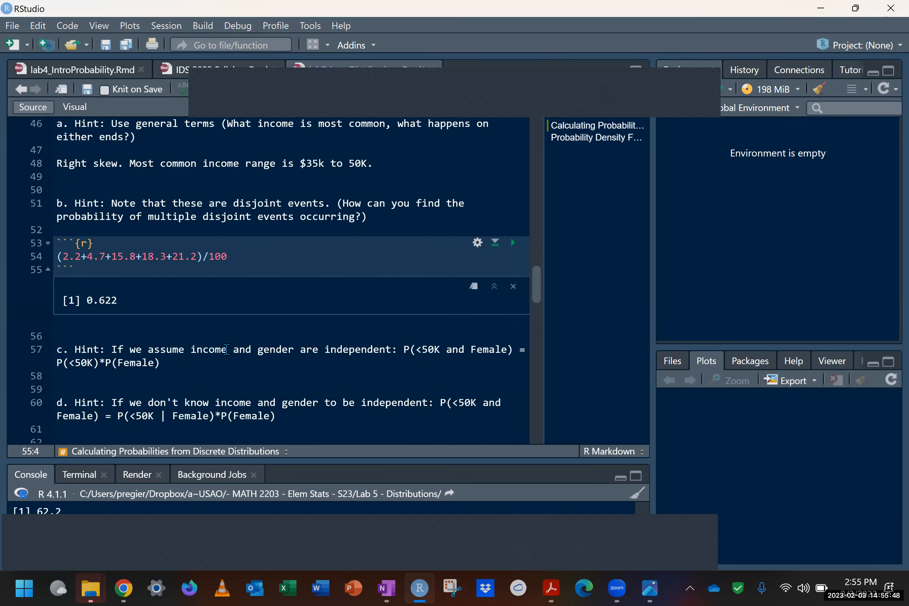
pyautogui.moveTo(404, 349); pyautogui.dragTo(512, 349)
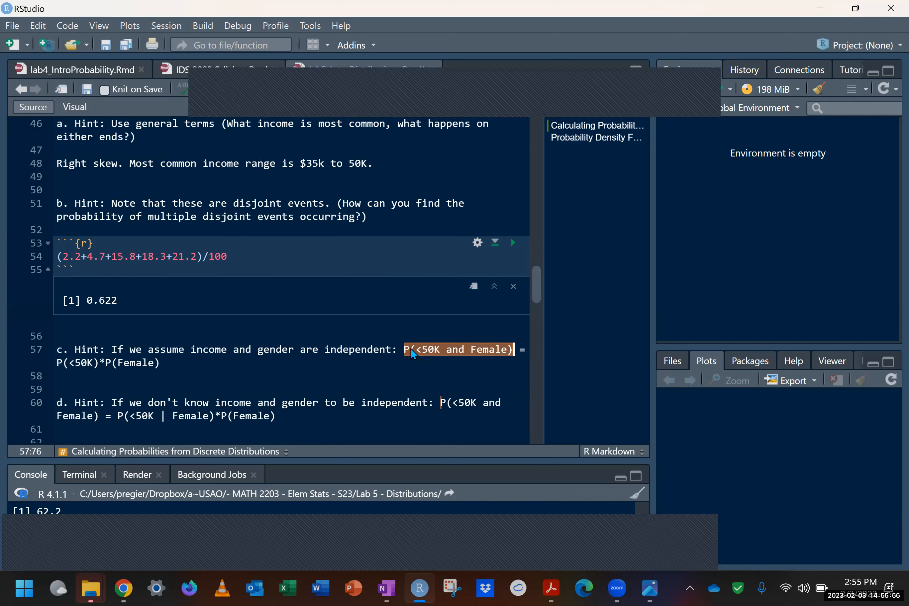
pyautogui.click(436, 403)
pyautogui.moveTo(440, 403); pyautogui.dragTo(279, 412)
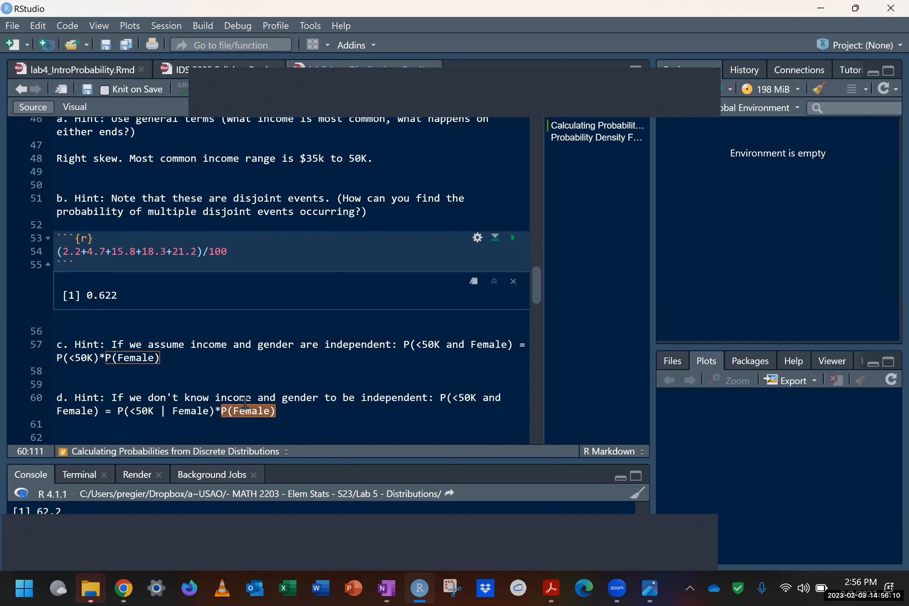
# - Write the general multiplication rule "P(A & B) = P(A|B)*P(B)" on its own line between the 2c and 2d hints
pyautogui.click(207, 378)
pyautogui.press('Return')
pyautogui.write('P(A')
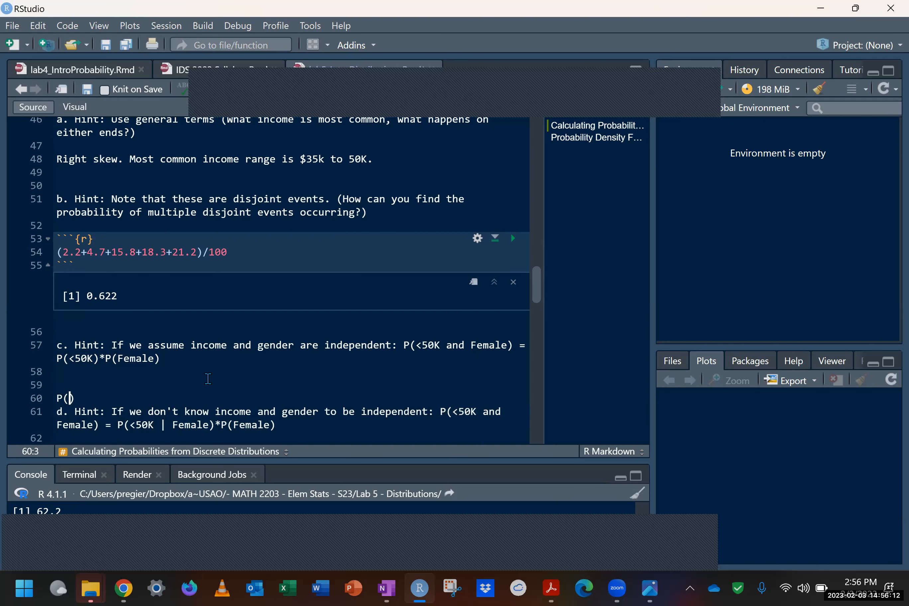
pyautogui.write('|B)')
pyautogui.press('BackSpace')
pyautogui.press('BackSpace')
pyautogui.press('BackSpace')
pyautogui.press('BackSpace')
pyautogui.write('& B) = P(A')
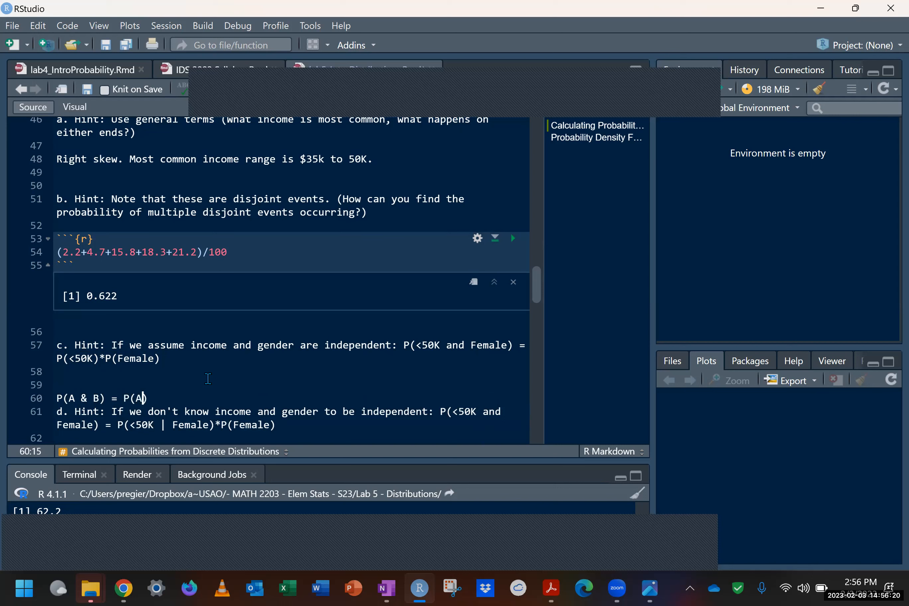
pyautogui.write('|B)*P(B)')
pyautogui.press('Return')
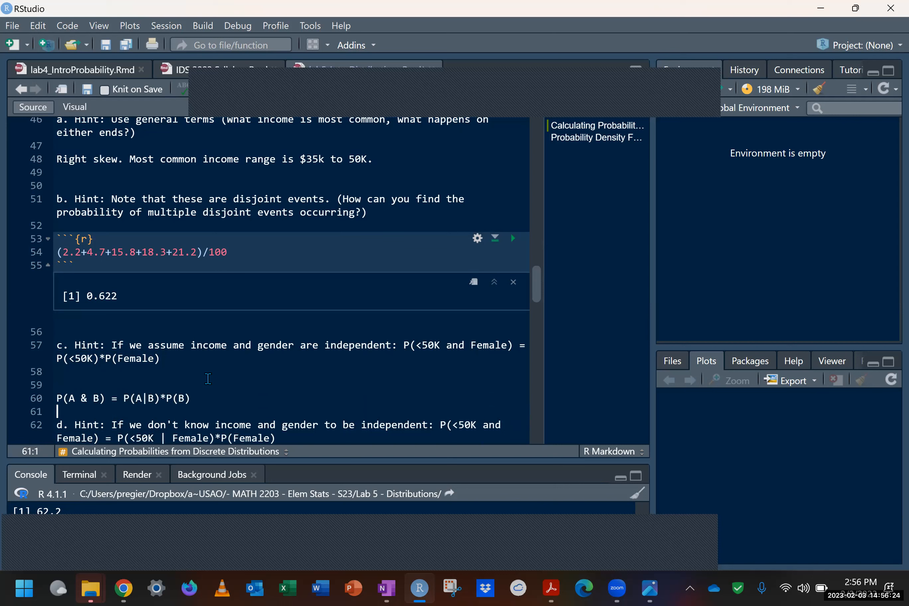
# - Label the conditional multiplication rule with the heading "Dependent:" on the line above it
pyautogui.press('Return')
pyautogui.press('Return')
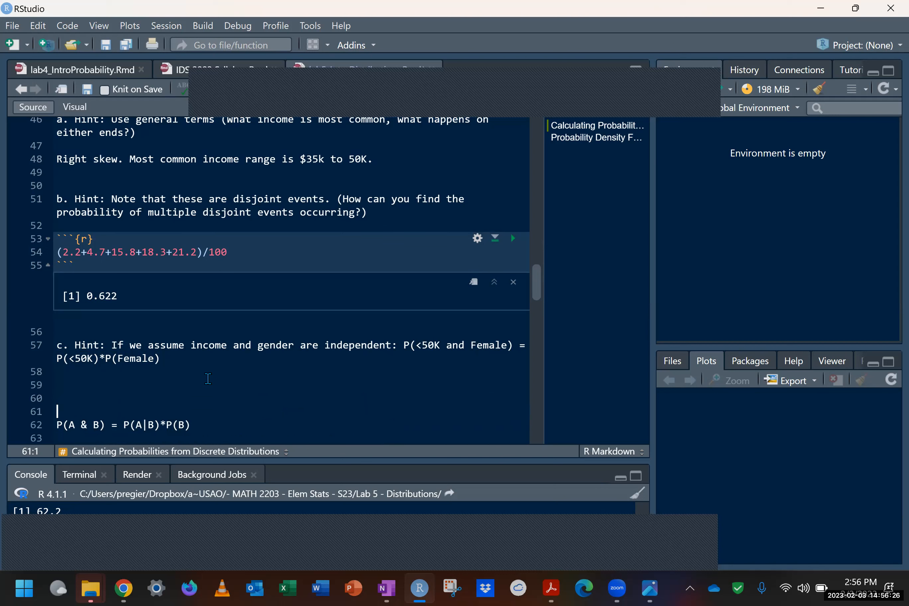
pyautogui.press('BackSpace')
pyautogui.write('Not')
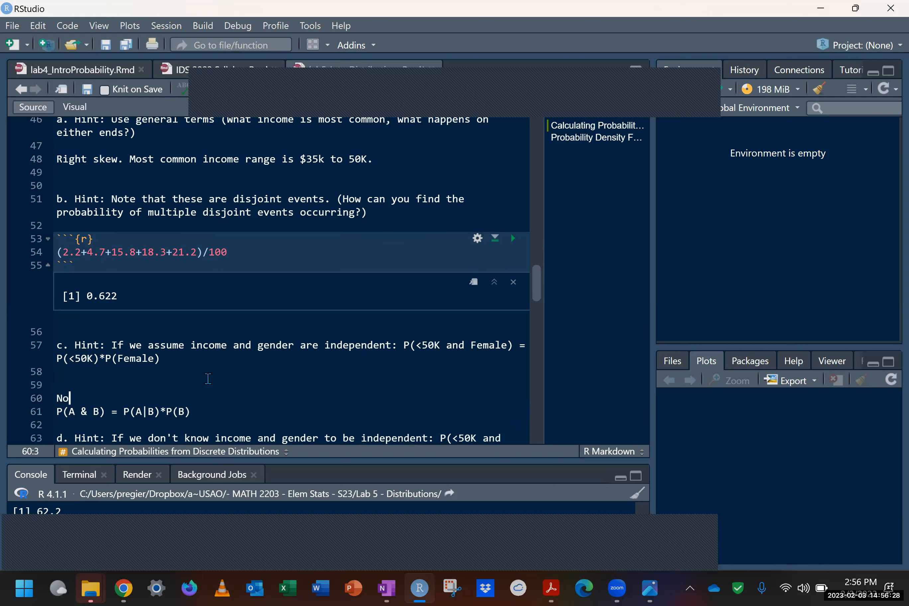
pyautogui.press('BackSpace')
pyautogui.press('BackSpace')
pyautogui.write('Dependent:')
# - Add the heading "Independent:" with the rule "P(A & B) = P(A)*P(B)" above the dependent rule
pyautogui.press('Up')
pyautogui.press('Return')
pyautogui.write('Indepen')
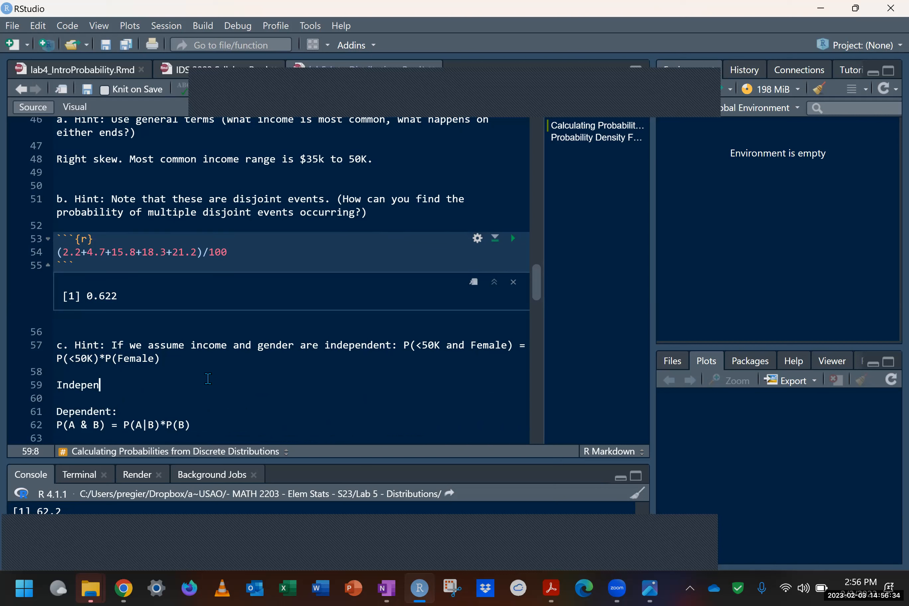
pyautogui.write('dent:')
pyautogui.press('Return')
pyautogui.write('P')
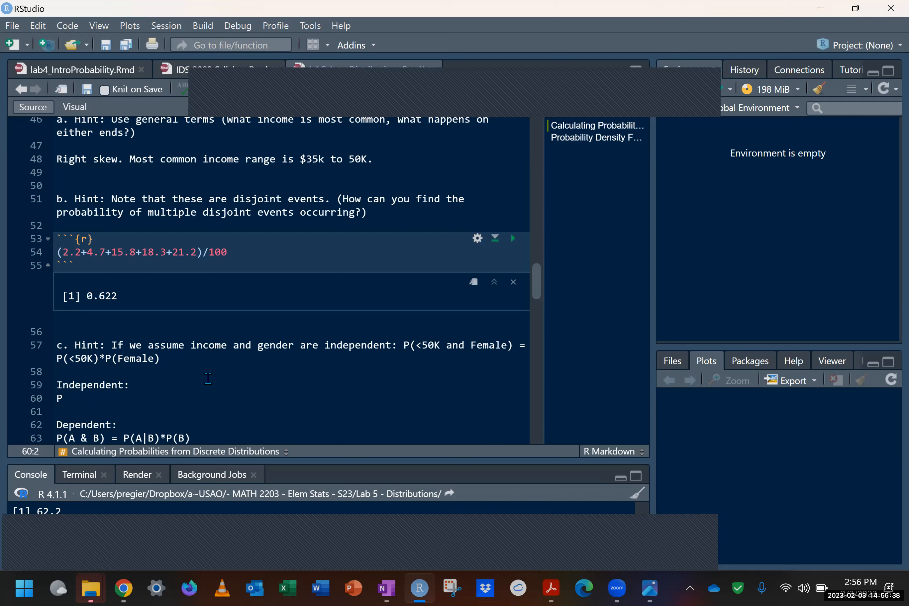
pyautogui.write('(A & B) = P(A)*P(B)')
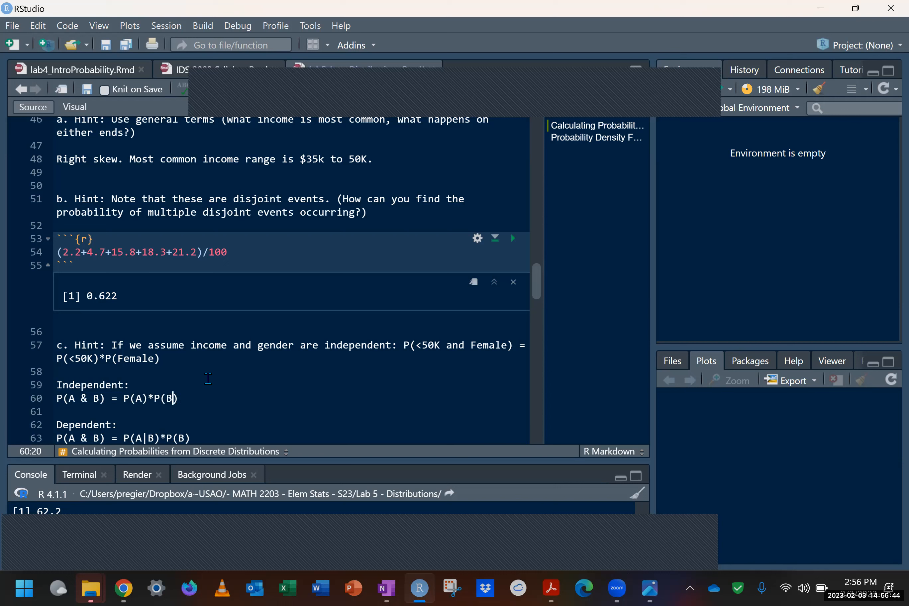
# - Insert an R code chunk below the independent rule and enter the female proportion 0.41 from the problem
pyautogui.press('Return')
pyautogui.press('Return')
pyautogui.hotkey('ctrl', 'alt', 'i')
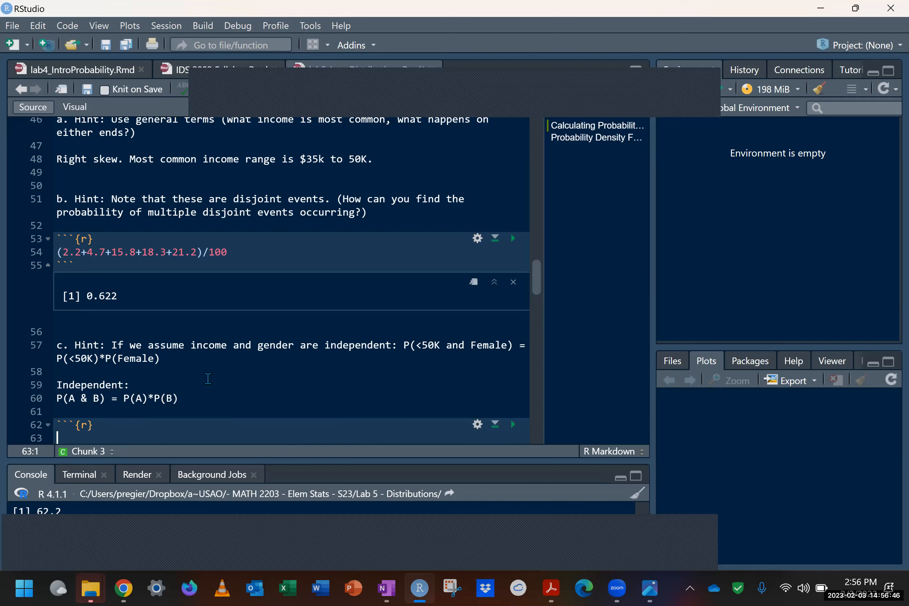
pyautogui.scroll(5, 208, 378)
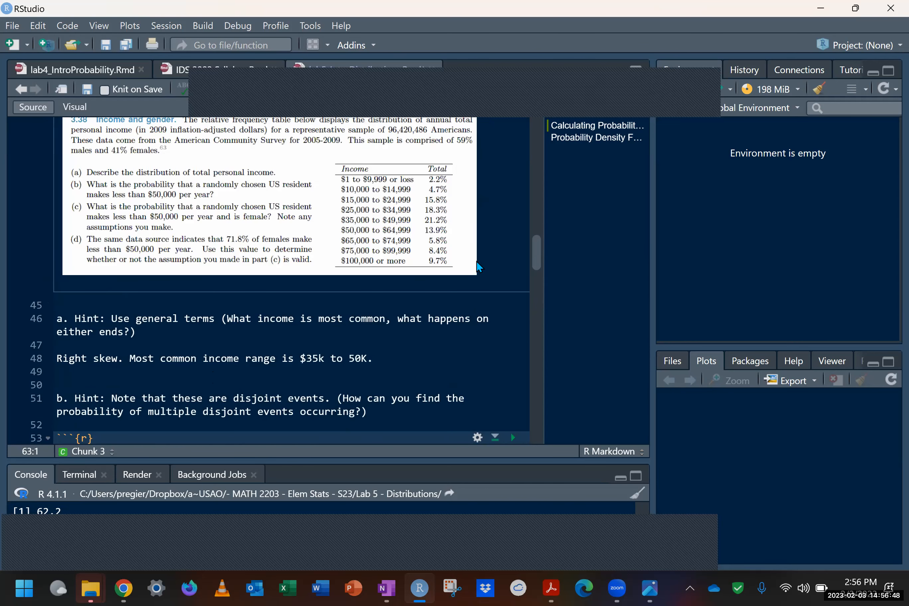
pyautogui.scroll(5, 466, 263)
pyautogui.scroll(-6, 190, 323)
pyautogui.scroll(-5, 190, 323)
pyautogui.write('0.41&')
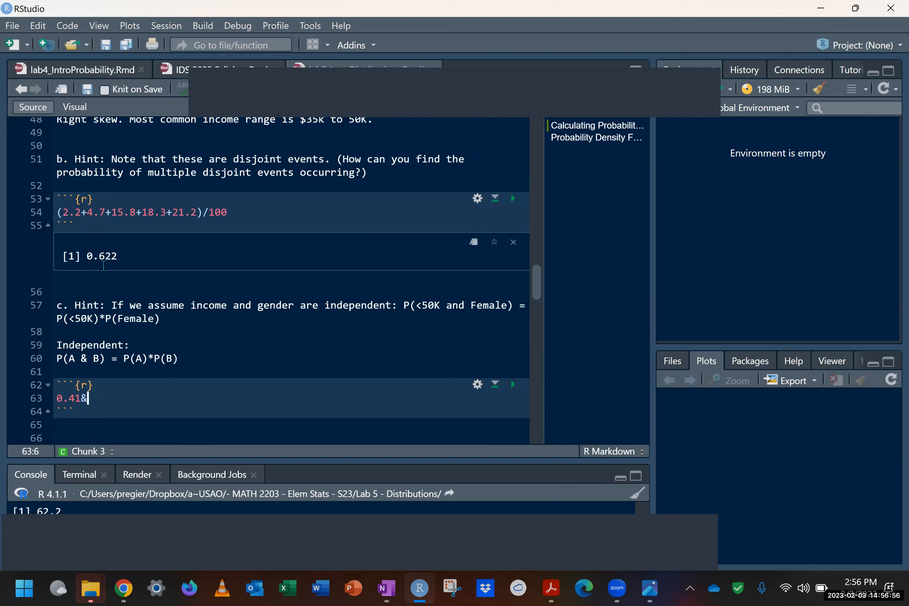
# - Complete the 2c expression as 0.41*0.622 by copying in the 2b result and correcting the operator
pyautogui.doubleClick(104, 257)
pyautogui.hotkey('ctrl', 'c')
pyautogui.click(106, 401)
pyautogui.hotkey('ctrl', 'v')
pyautogui.click(83, 399)
pyautogui.press('Delete')
pyautogui.write('*')
# - Add the line "If they independent:" directly above the 0.41*0.622 chunk
pyautogui.click(139, 371)
pyautogui.press('Return')
pyautogui.write('I')
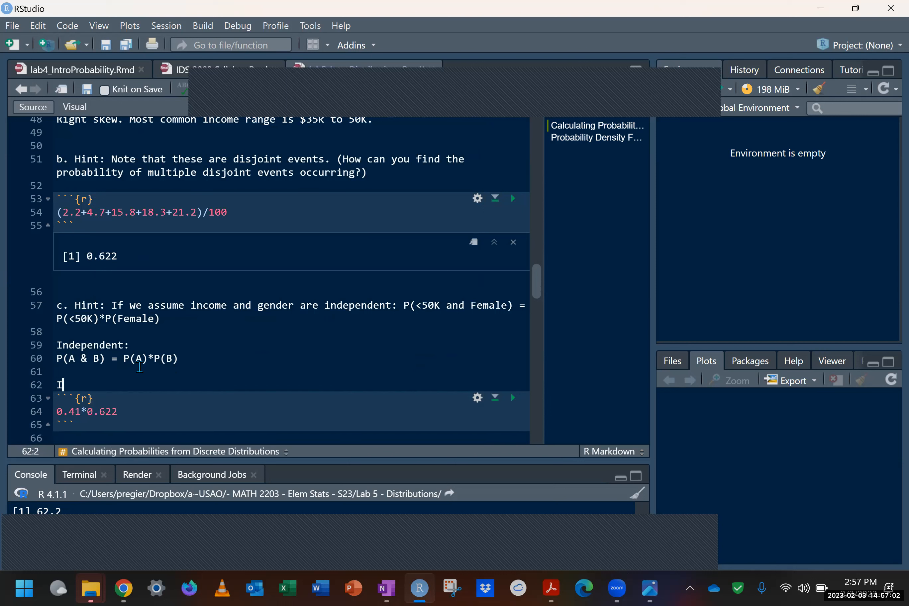
pyautogui.write('f they int')
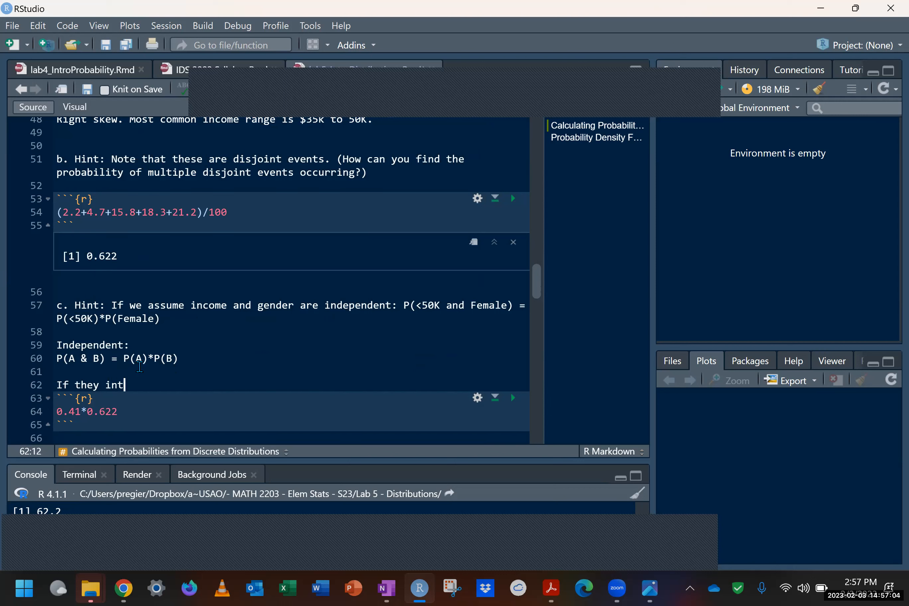
pyautogui.press('BackSpace')
pyautogui.write('dependent:')
# - Run the 0.41*0.622 code chunk for question 2c
pyautogui.click(141, 421)
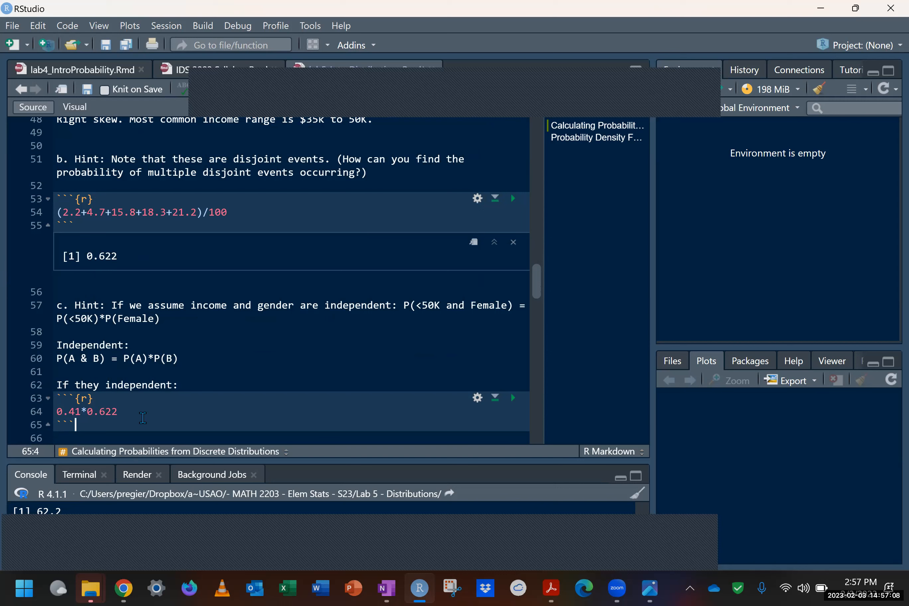
pyautogui.click(514, 545)
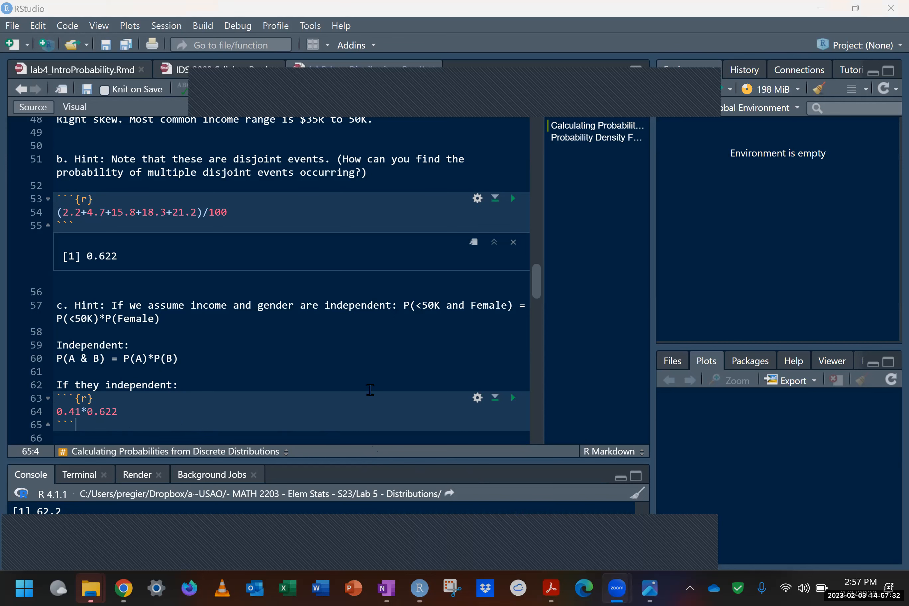
pyautogui.click(512, 398)
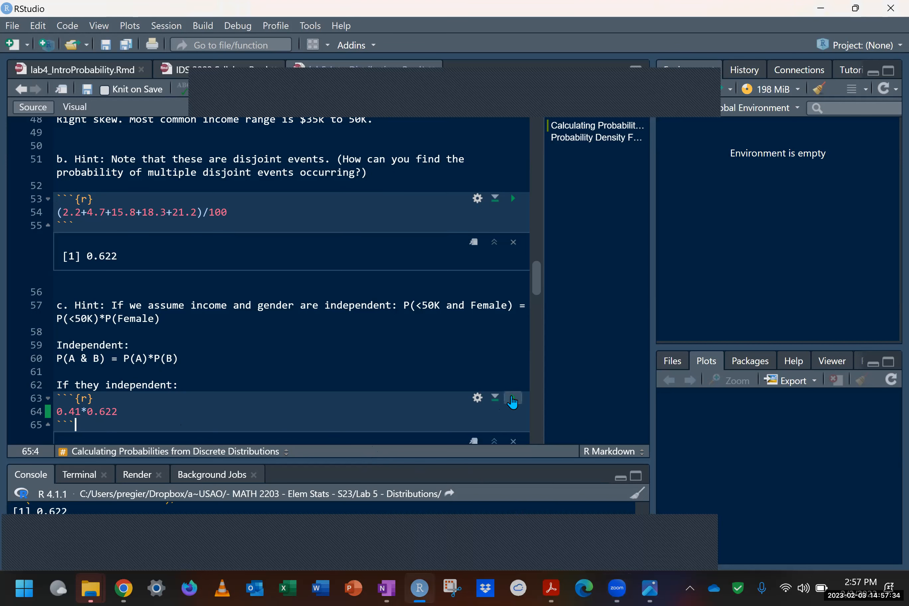
# - Write the 2c answer "~25.5% chance of making less than 50K and being female." below the 0.41*0.622 result
pyautogui.doubleClick(98, 231)
pyautogui.scroll(5, 246, 293)
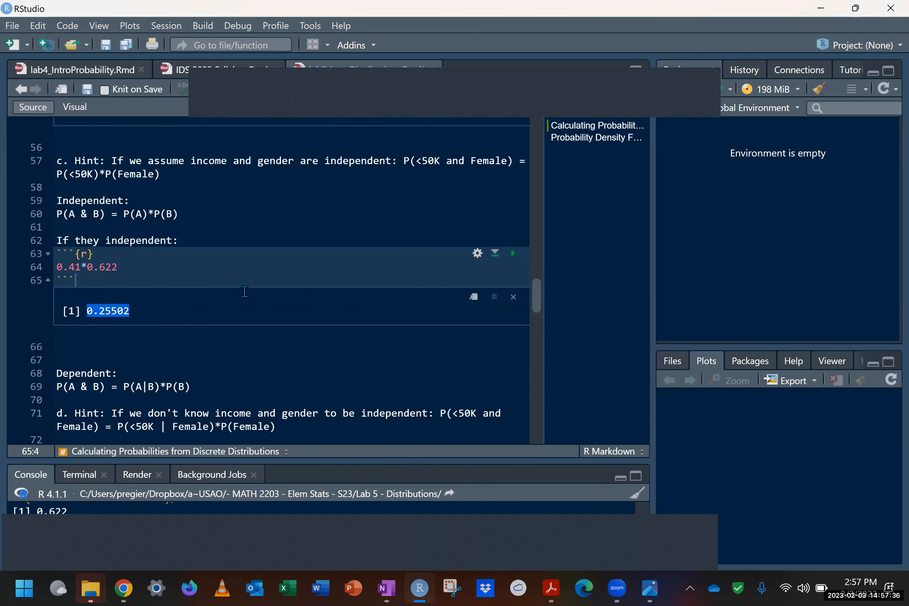
pyautogui.scroll(-3, 160, 385)
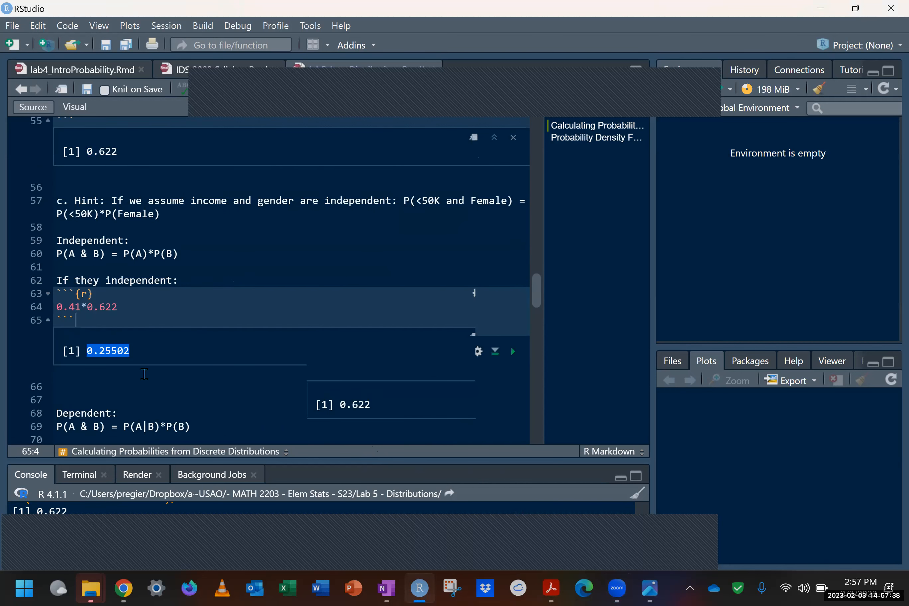
pyautogui.click(144, 388)
pyautogui.write('~')
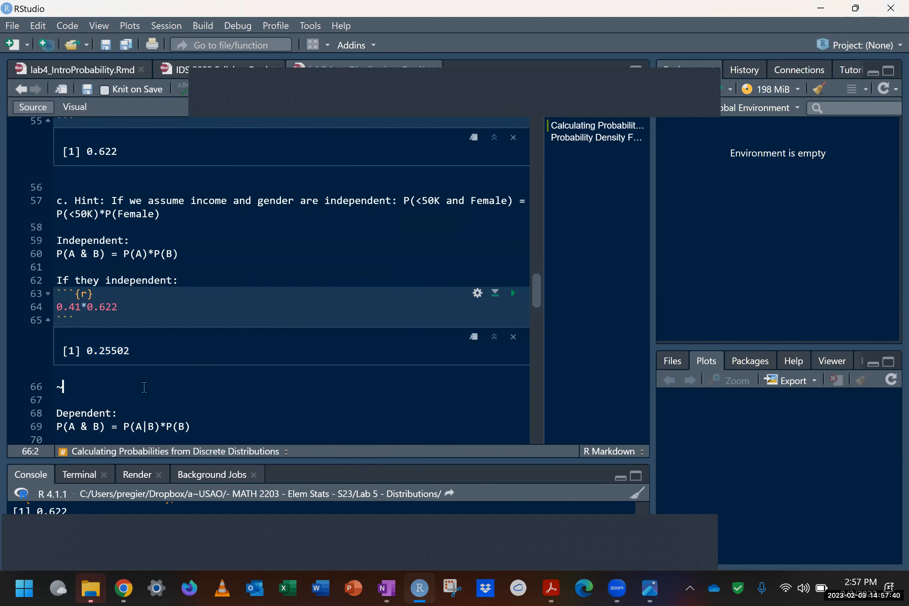
pyautogui.write('25.5% of')
pyautogui.scroll(6, 149, 360)
pyautogui.scroll(2, 155, 334)
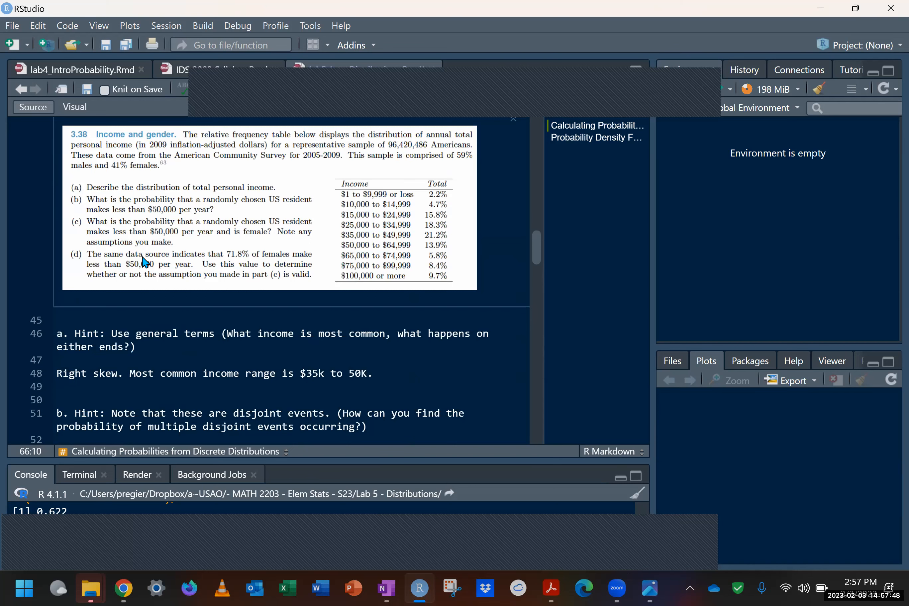
pyautogui.scroll(-8, 145, 261)
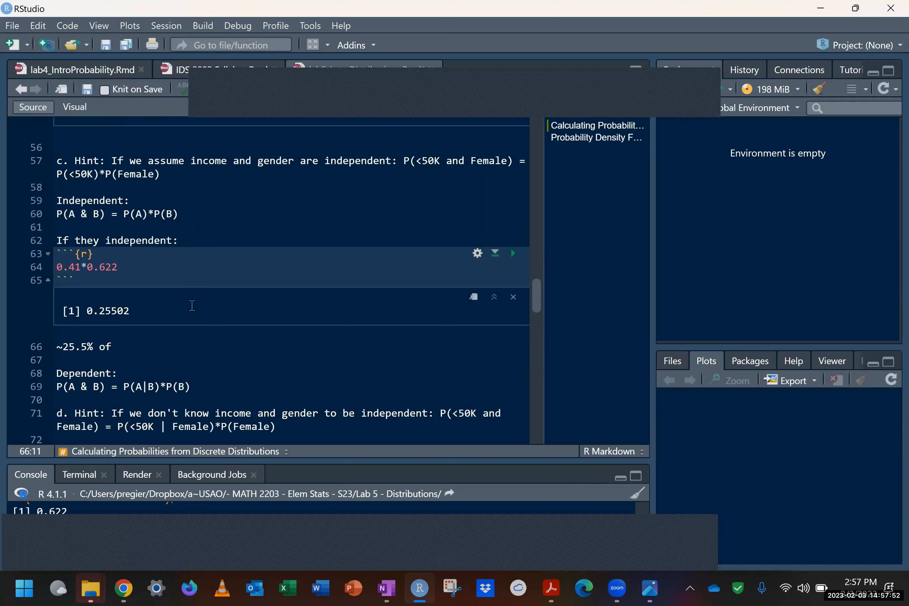
pyautogui.press('BackSpace')
pyautogui.press('BackSpace')
pyautogui.press('BackSpace')
pyautogui.write('chance of making less t')
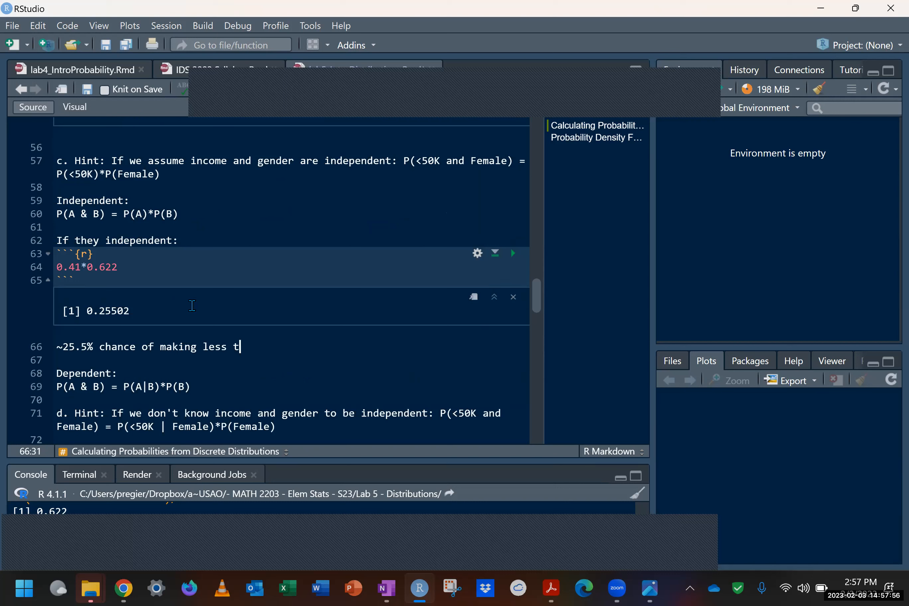
pyautogui.write('han 50K and being femaled')
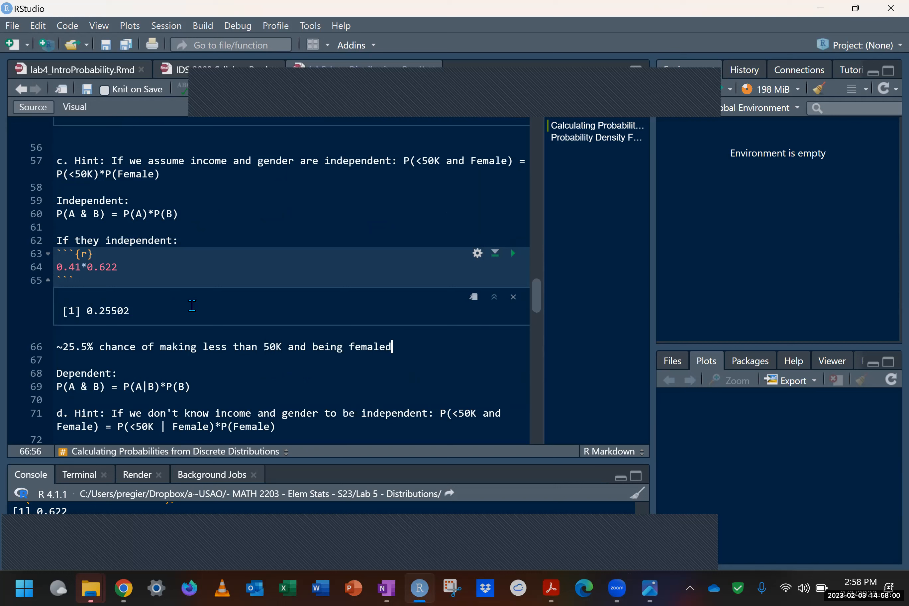
pyautogui.press('BackSpace')
pyautogui.write('.')
# - Review part (d) of the income and gender problem together with the conditional probability formula in hint d
pyautogui.scroll(4, 297, 341)
pyautogui.scroll(4, 286, 321)
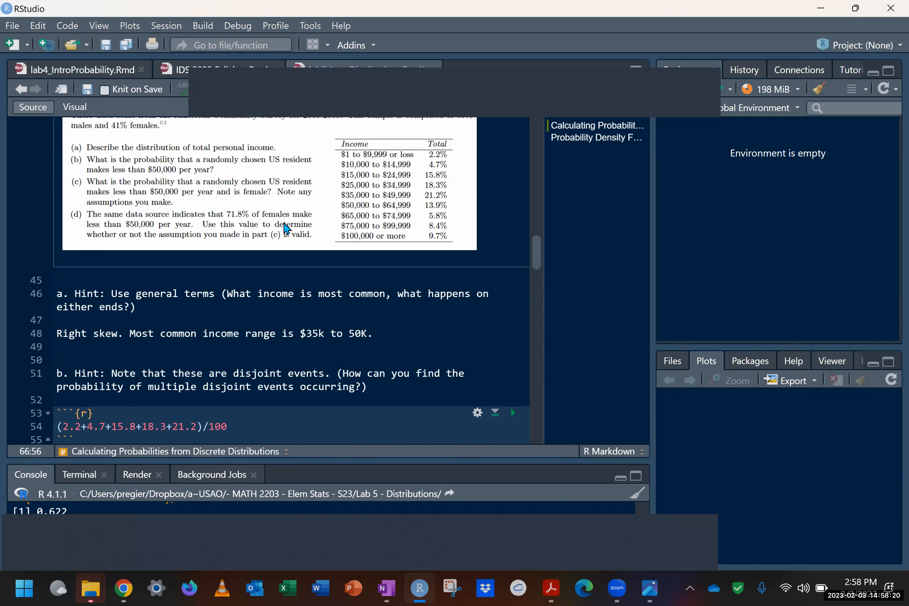
pyautogui.scroll(-10, 247, 235)
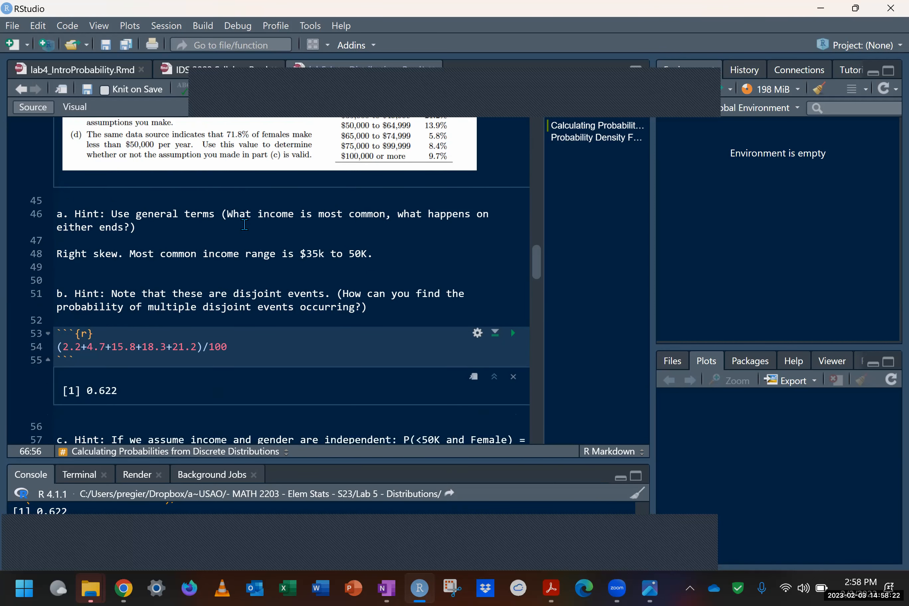
pyautogui.scroll(-2, 244, 224)
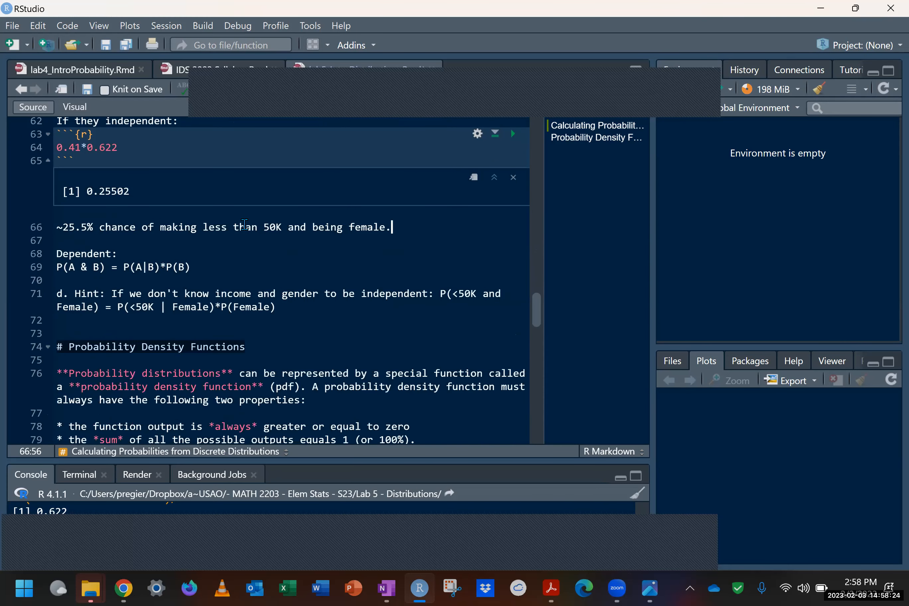
pyautogui.moveTo(441, 291); pyautogui.dragTo(99, 307)
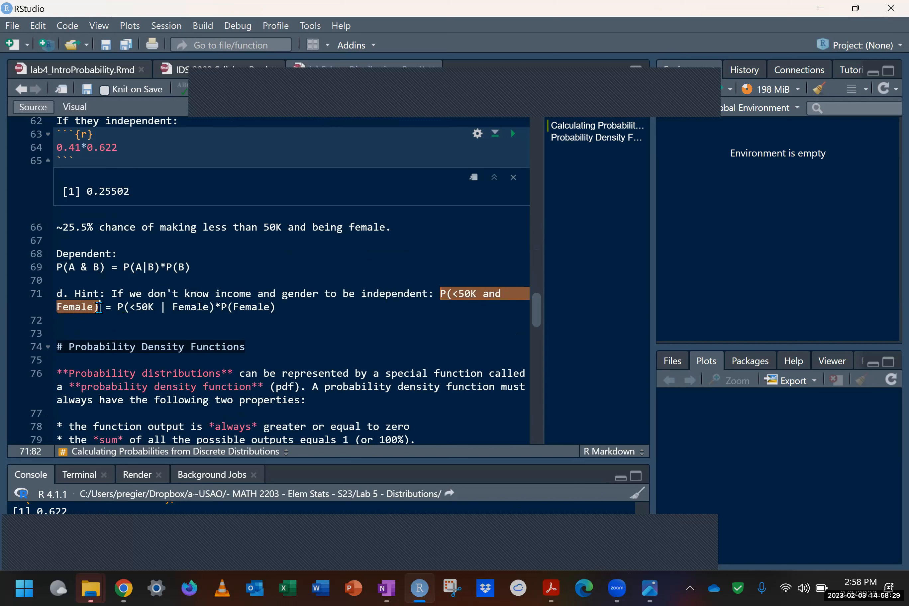
pyautogui.click(137, 330)
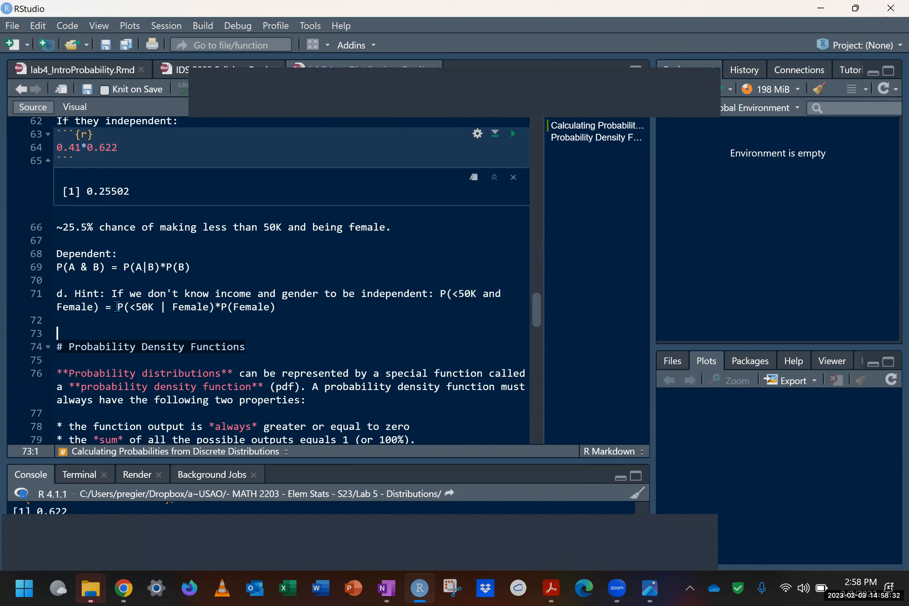
pyautogui.moveTo(117, 307); pyautogui.dragTo(216, 309)
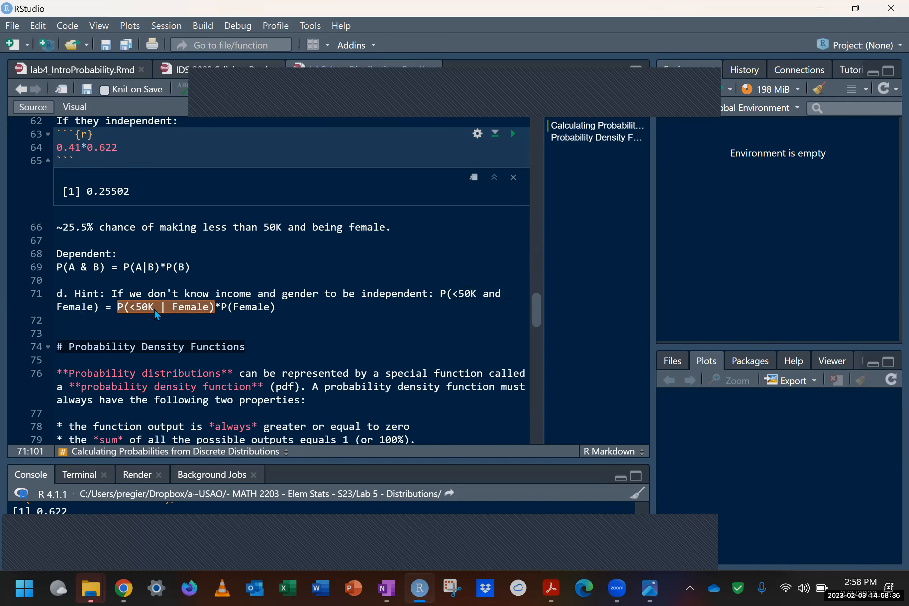
pyautogui.scroll(10, 166, 310)
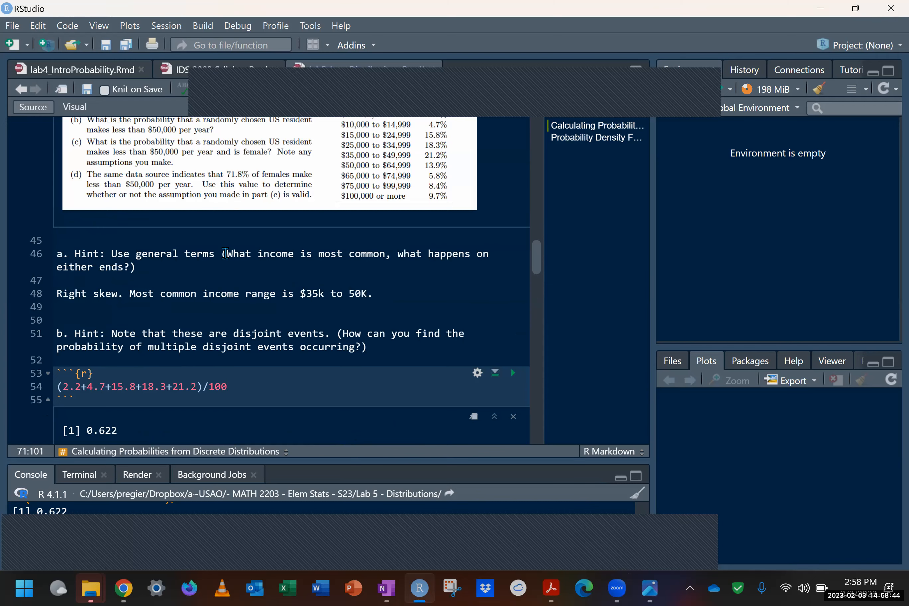
pyautogui.scroll(-8, 225, 254)
# - Insert an R code chunk below hint d and start the product with 0.718* using the problem's share of females under $50,000
pyautogui.click(172, 359)
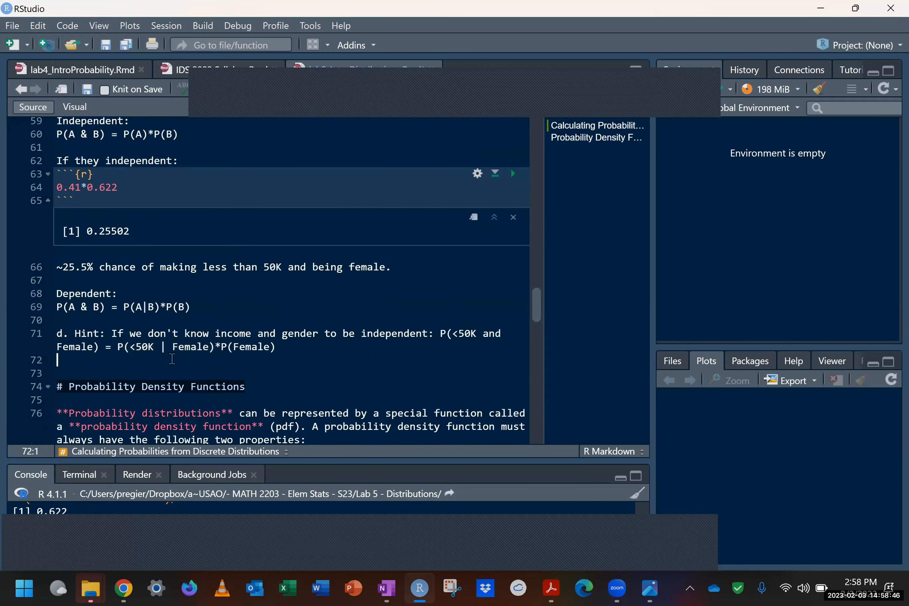
pyautogui.press('Return')
pyautogui.hotkey('ctrl', 'alt', 'i')
pyautogui.write('0.7')
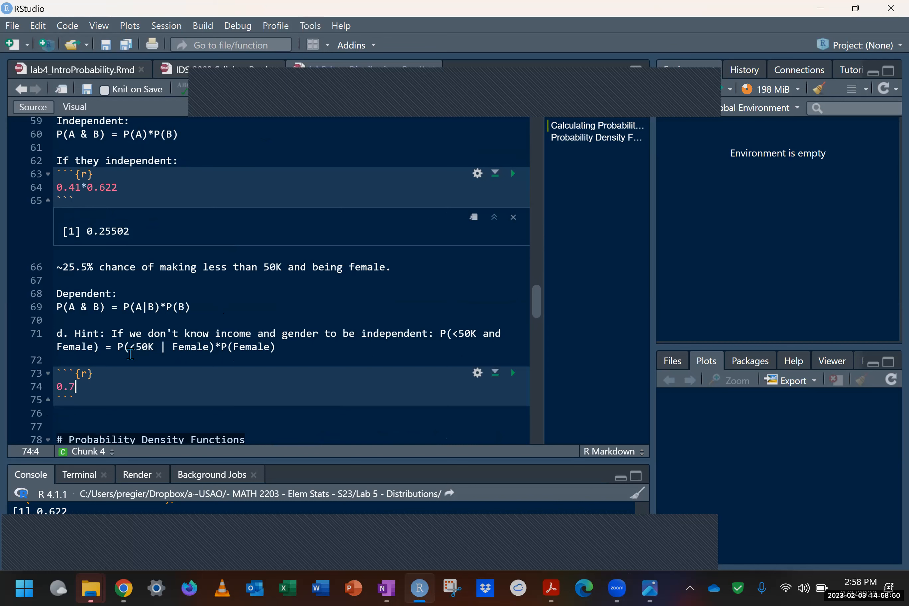
pyautogui.write('18')
pyautogui.scroll(5, 187, 317)
pyautogui.scroll(3, 187, 317)
pyautogui.scroll(-8, 187, 317)
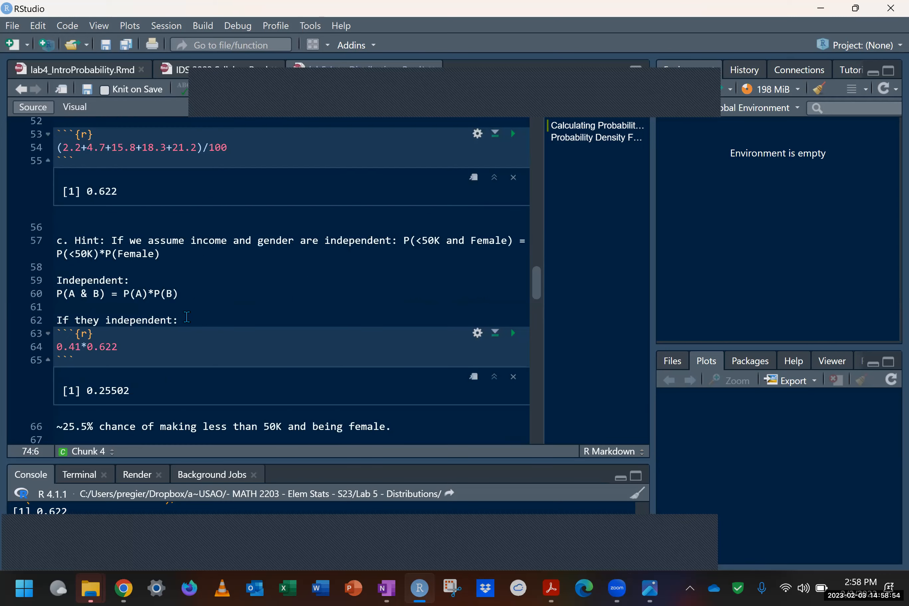
pyautogui.write('*')
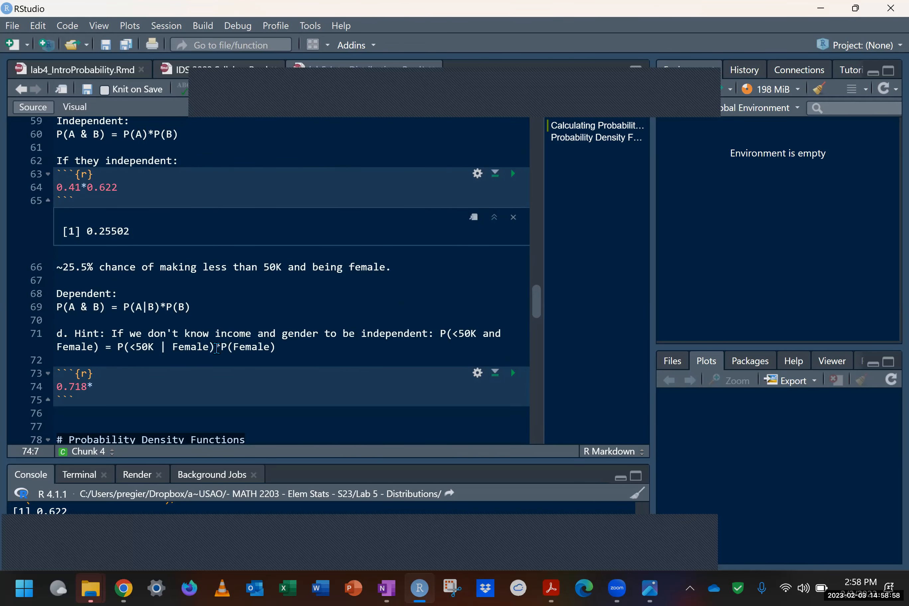
# - Complete the 2d expression as 0.718*0.41 by copying 0.41 from the 2c chunk, and run the chunk
pyautogui.doubleClick(77, 188)
pyautogui.hotkey('ctrl', 'c')
pyautogui.click(139, 387)
pyautogui.hotkey('ctrl', 'v')
pyautogui.click(514, 374)
# - Compare the outputs of the 2c and 2d chunks as values of P(A & B) under the independent and dependent rules
pyautogui.scroll(5, 95, 230)
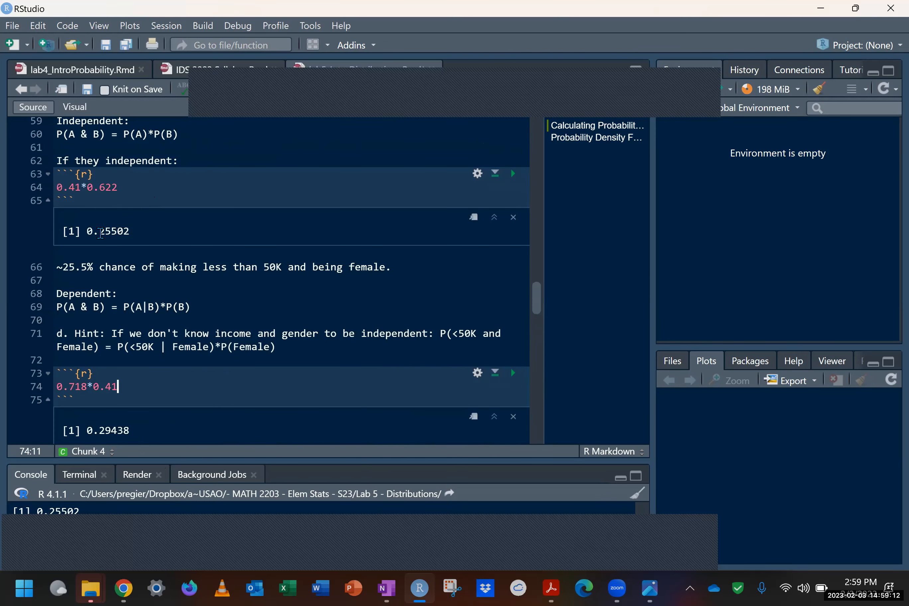
pyautogui.doubleClick(100, 232)
pyautogui.doubleClick(109, 433)
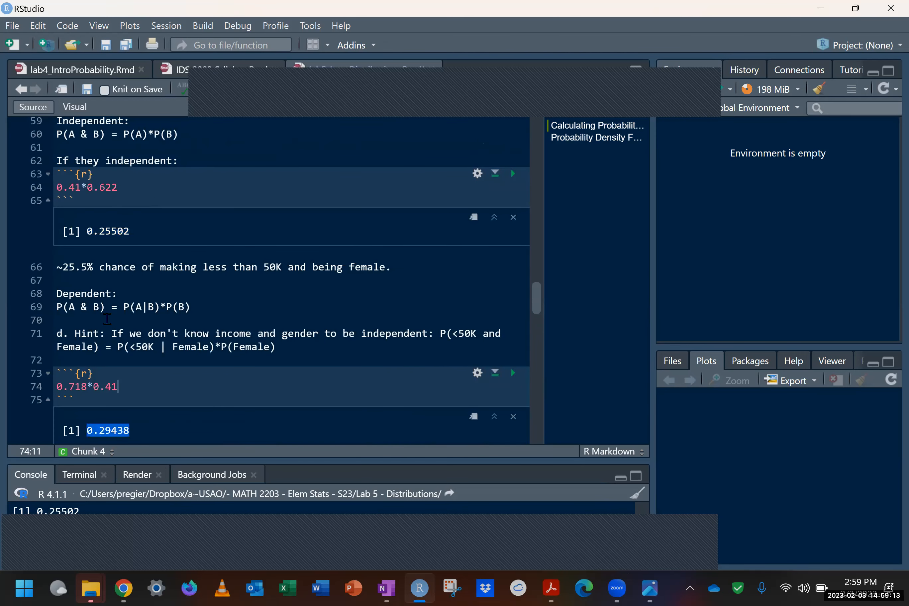
pyautogui.doubleClick(111, 230)
pyautogui.doubleClick(108, 430)
pyautogui.moveTo(105, 307); pyautogui.dragTo(53, 304)
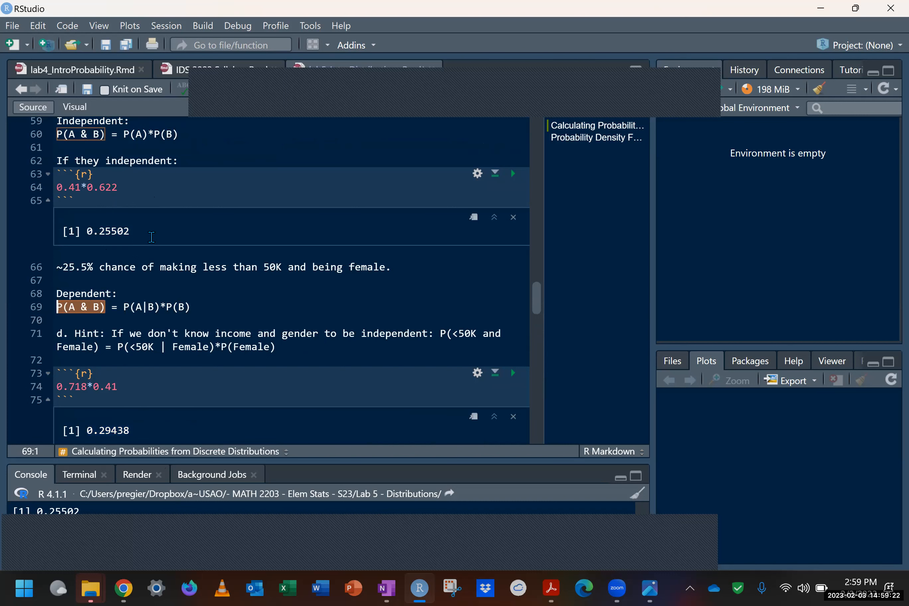
# - Below the 2d output, write "Since this different than what we assumed in (c), that distribution is independent of gender,"
pyautogui.scroll(-3, 152, 238)
pyautogui.click(128, 352)
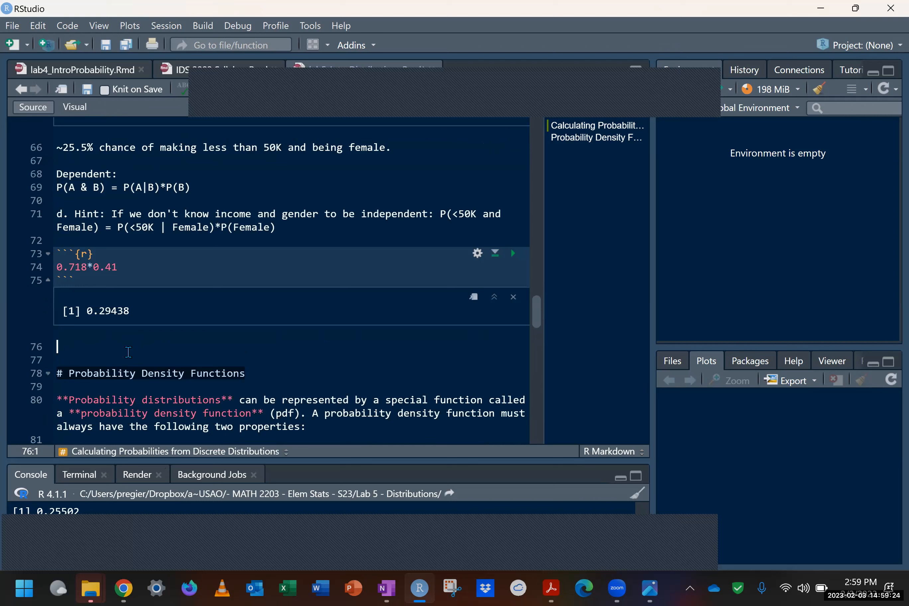
pyautogui.write('Since this different than wh')
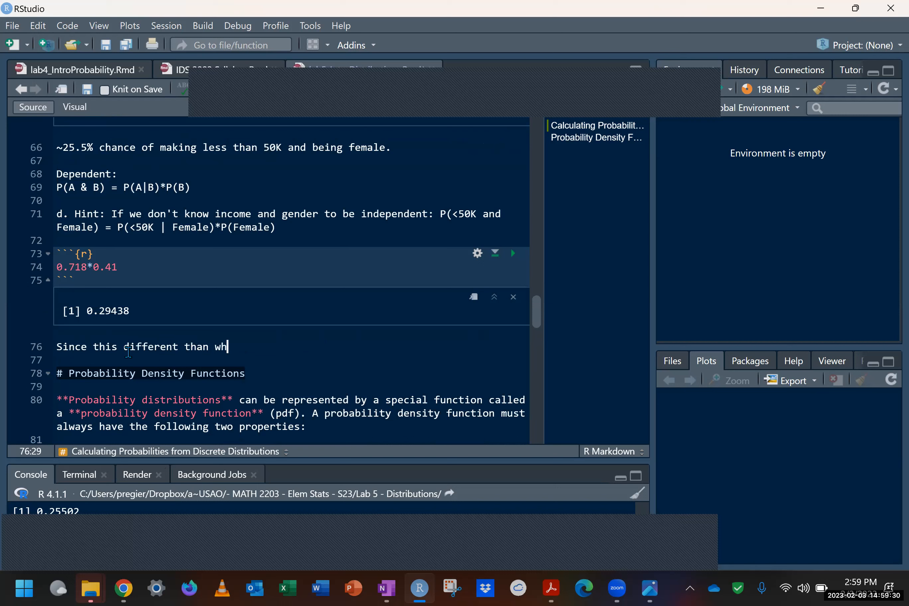
pyautogui.write('at we assumed in 3')
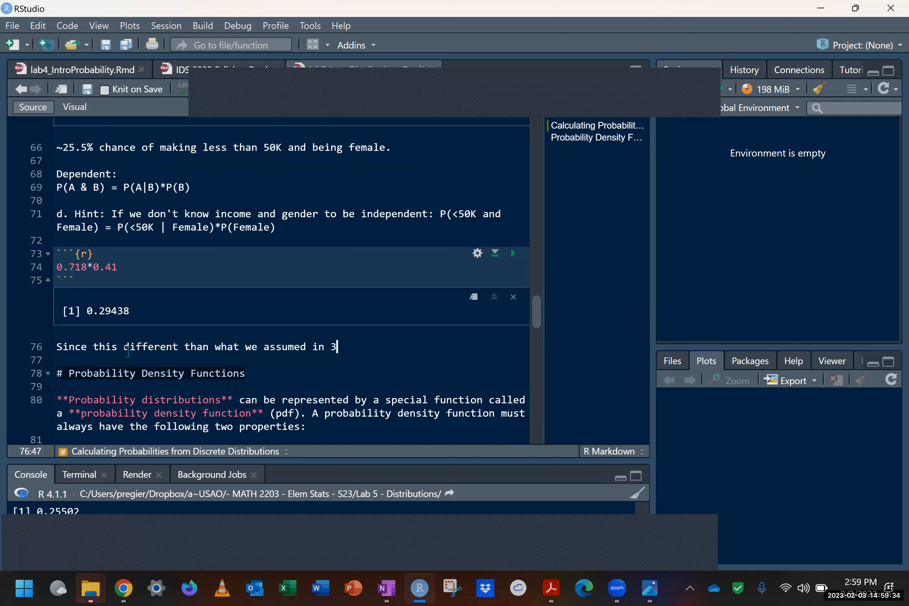
pyautogui.press('BackSpace')
pyautogui.write('(c) , that distribution ')
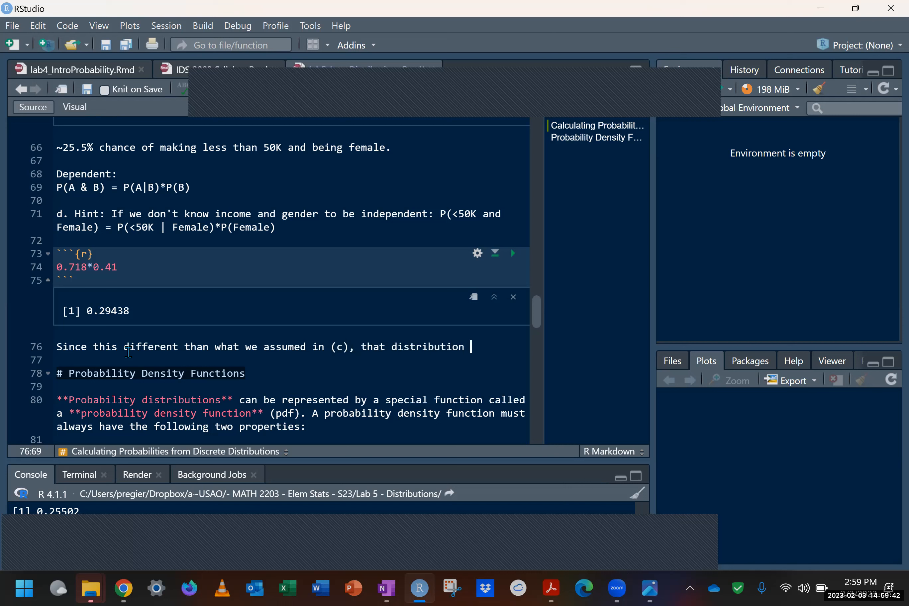
pyautogui.write('is independed of gender,')
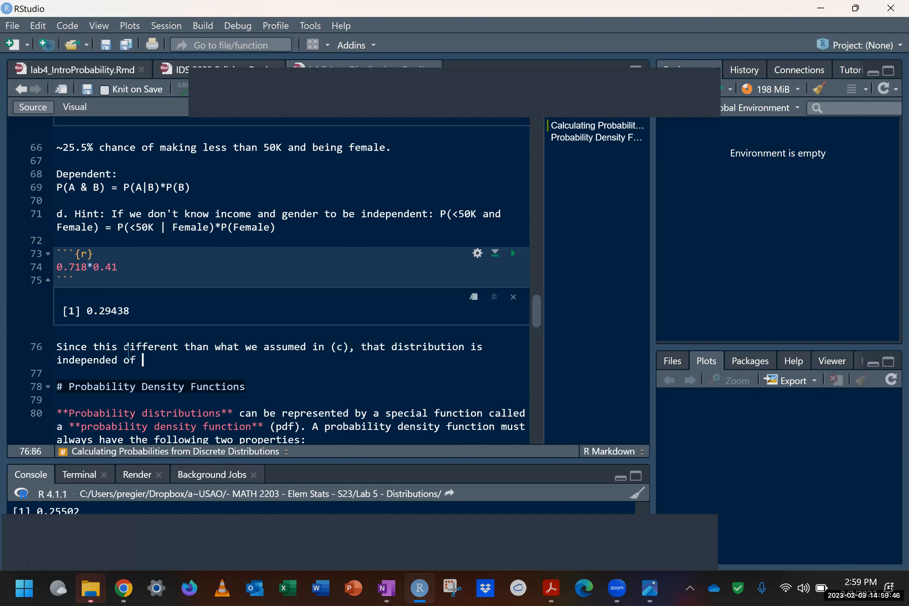
pyautogui.click(106, 360)
pyautogui.write('n')
pyautogui.press('Delete')
pyautogui.write('t of gender, ')
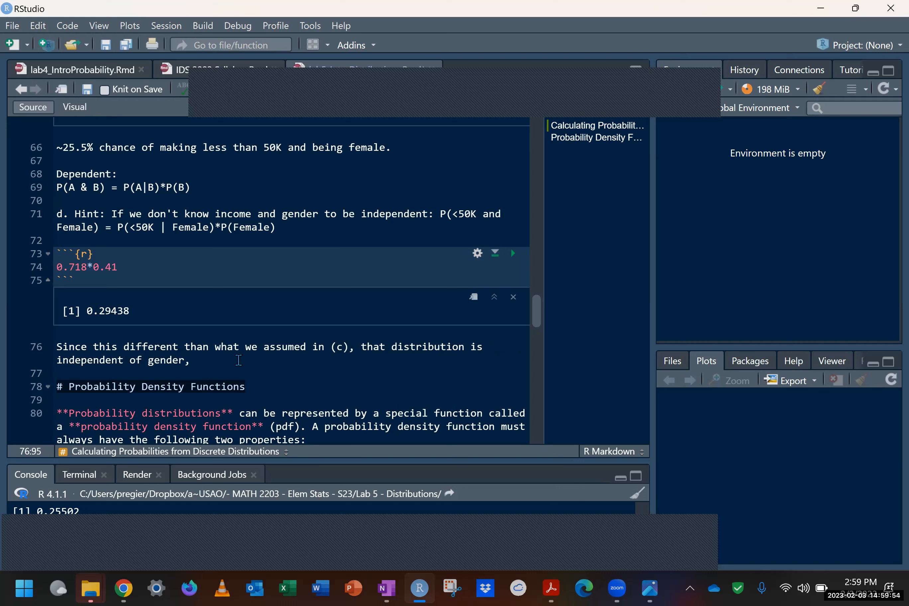
# - Finish the 2d explanation with "this gives evidence that gender and income are dependent."
pyautogui.write('this gives evidence that')
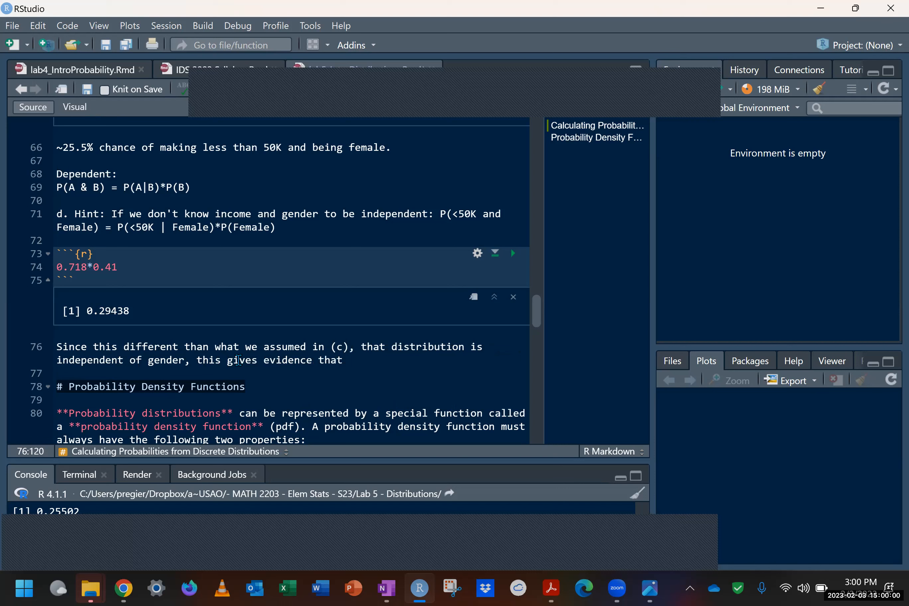
pyautogui.write(' gender and income are ')
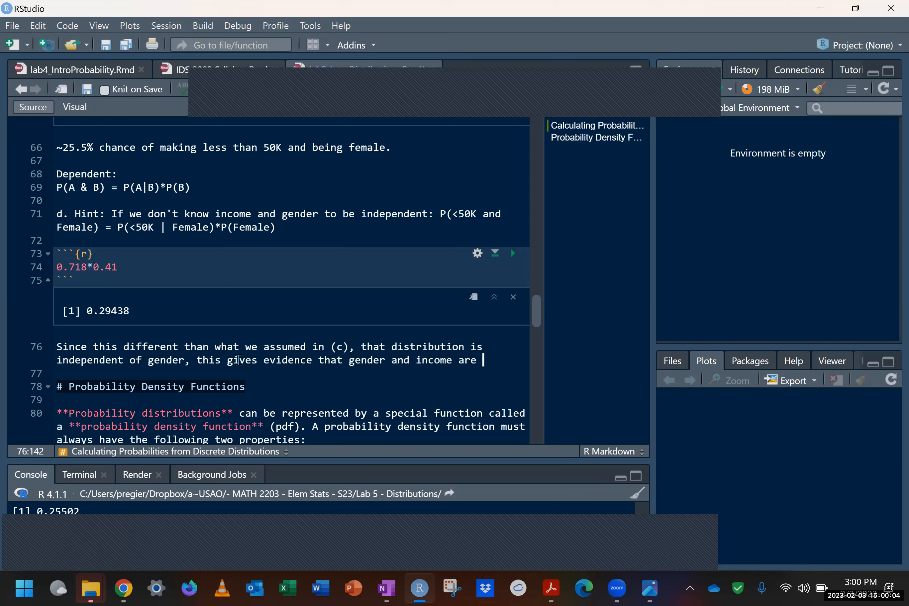
pyautogui.write('dependent.')
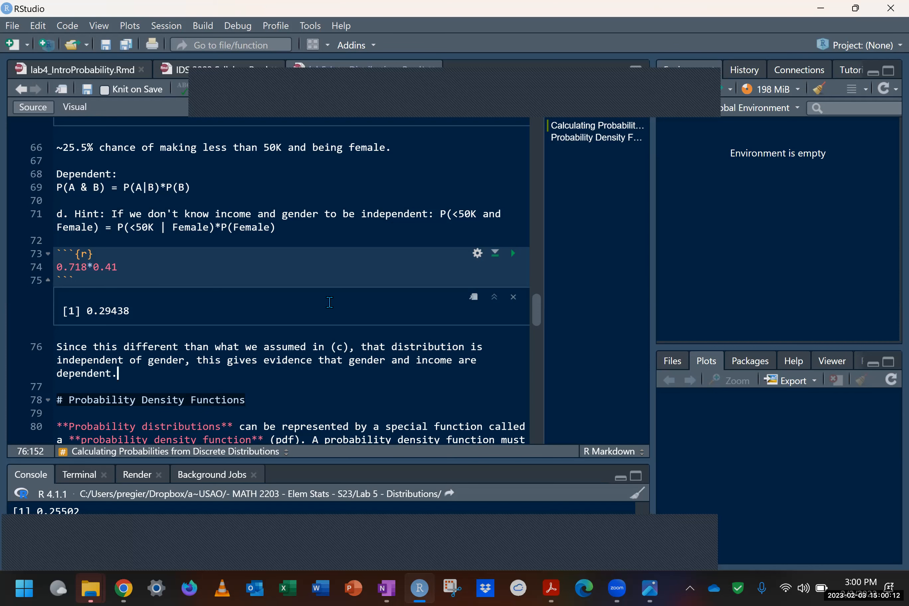
# - Recheck part (d) of the income problem and read ahead through the Probability Density Functions section and its questions
pyautogui.scroll(10, 328, 303)
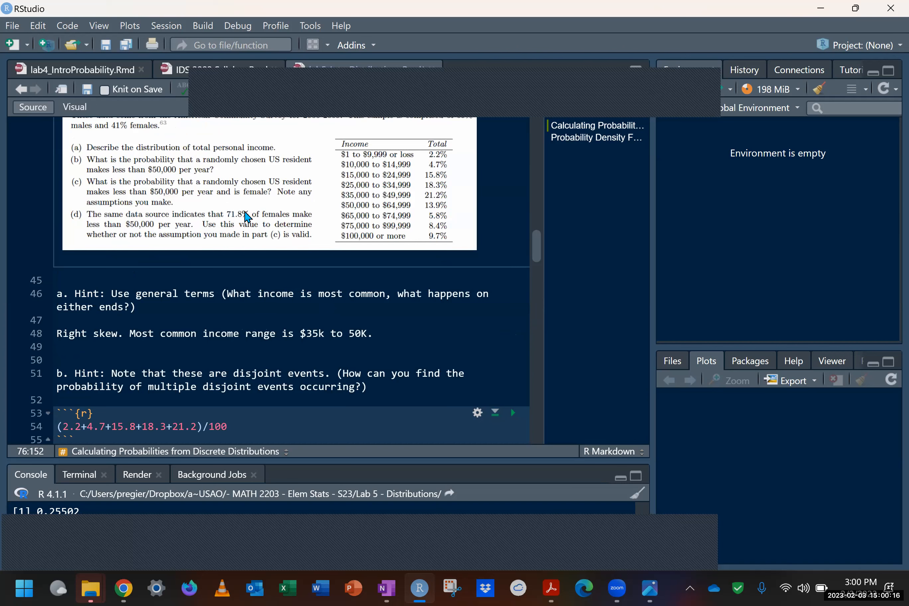
pyautogui.scroll(-10, 245, 217)
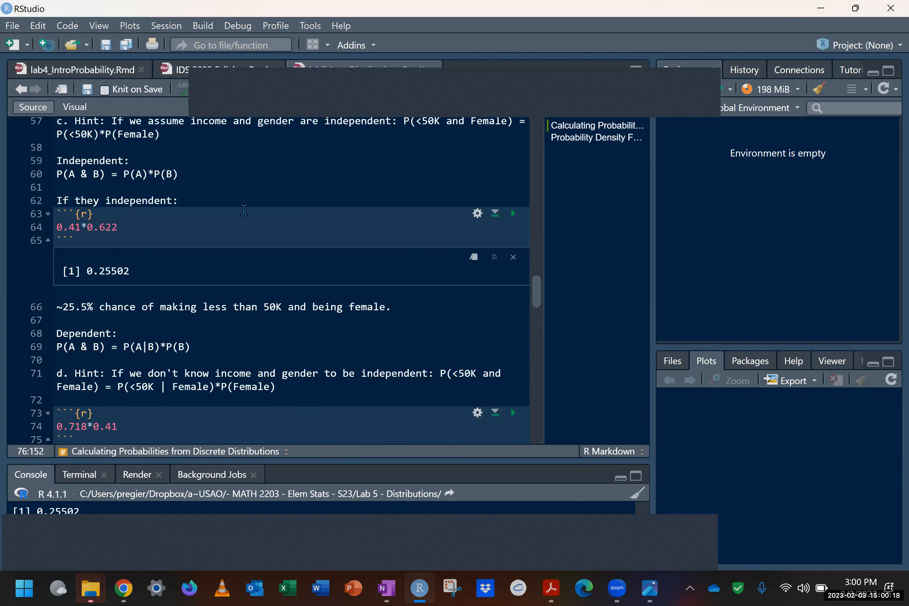
pyautogui.scroll(-3, 244, 210)
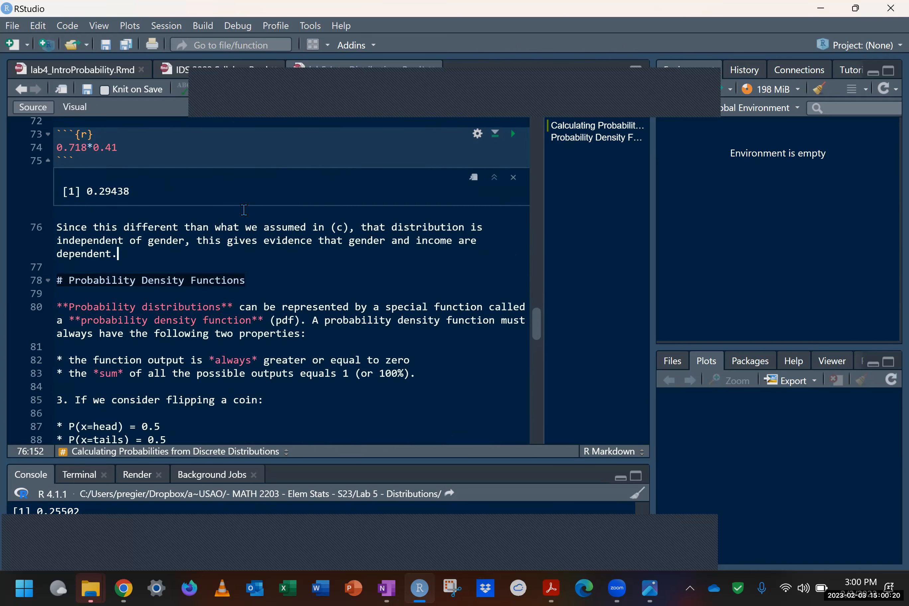
pyautogui.scroll(-2, 243, 210)
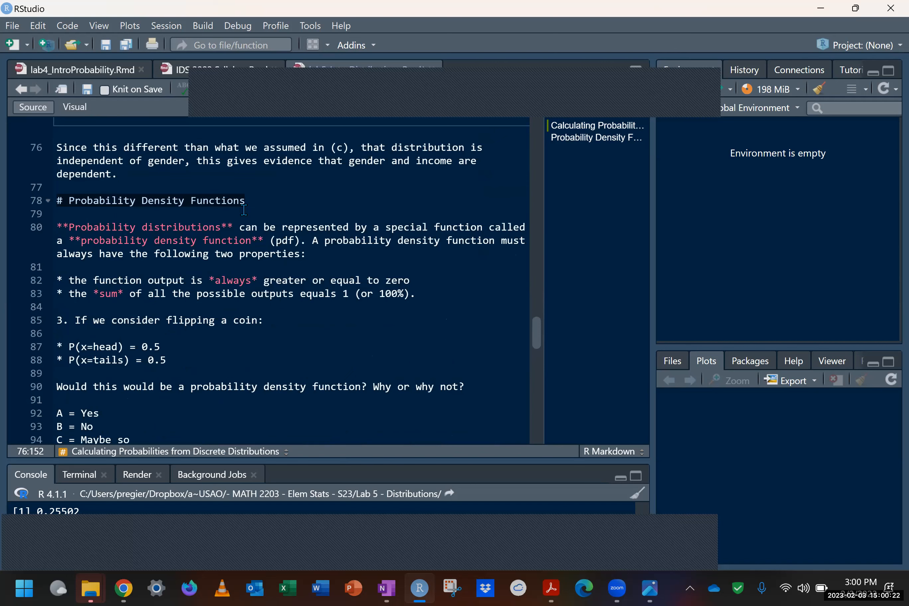
pyautogui.scroll(-3, 243, 210)
pyautogui.scroll(-5, 244, 210)
pyautogui.scroll(8, 244, 210)
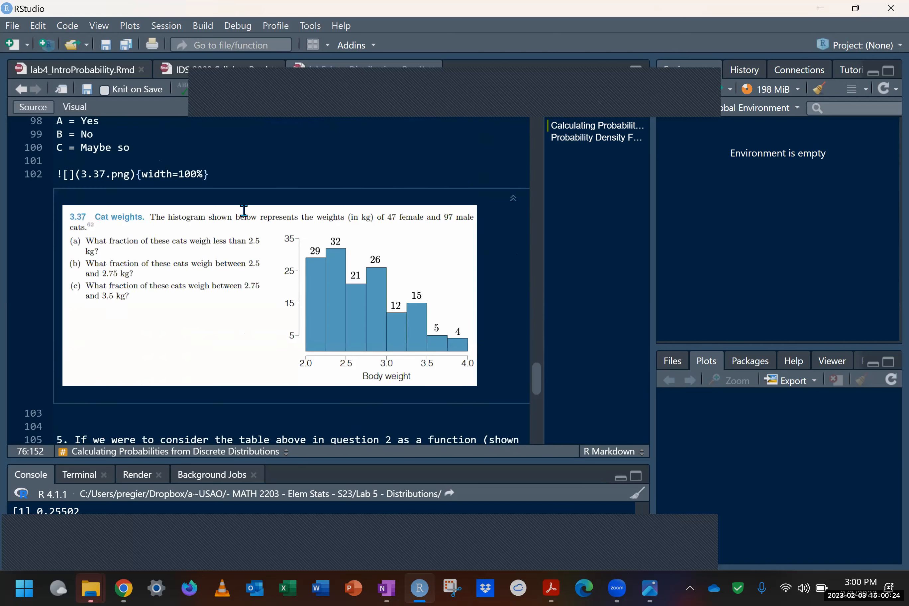
# - Check the coin-flip probabilities in question 3 against the two required properties of a probability density function
pyautogui.scroll(1, 244, 208)
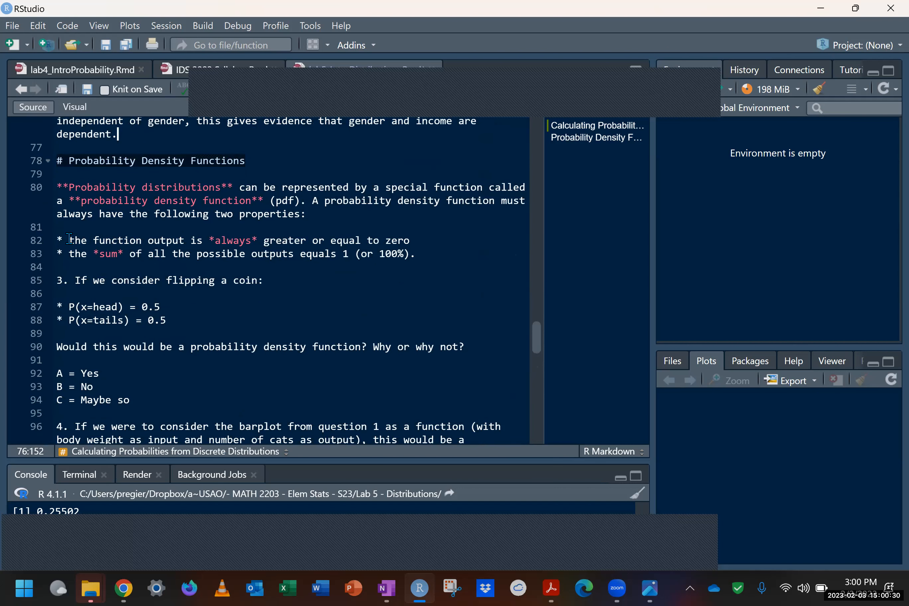
pyautogui.moveTo(69, 240); pyautogui.dragTo(330, 243)
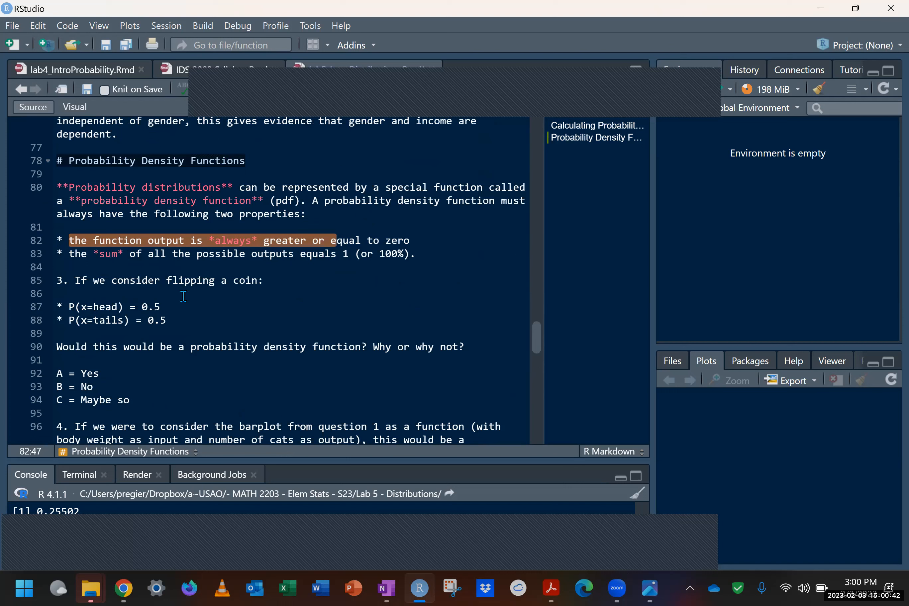
pyautogui.click(179, 319)
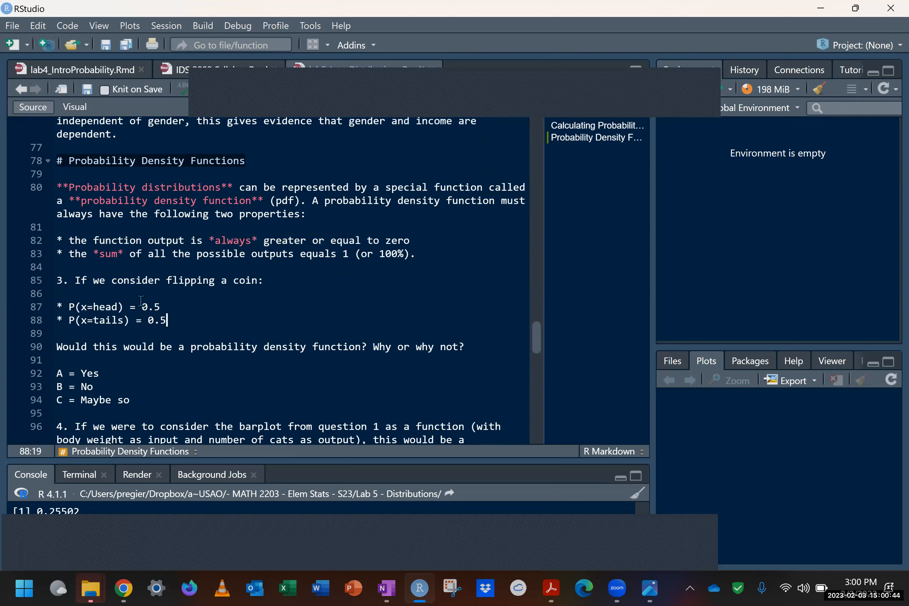
pyautogui.moveTo(68, 307); pyautogui.dragTo(162, 307)
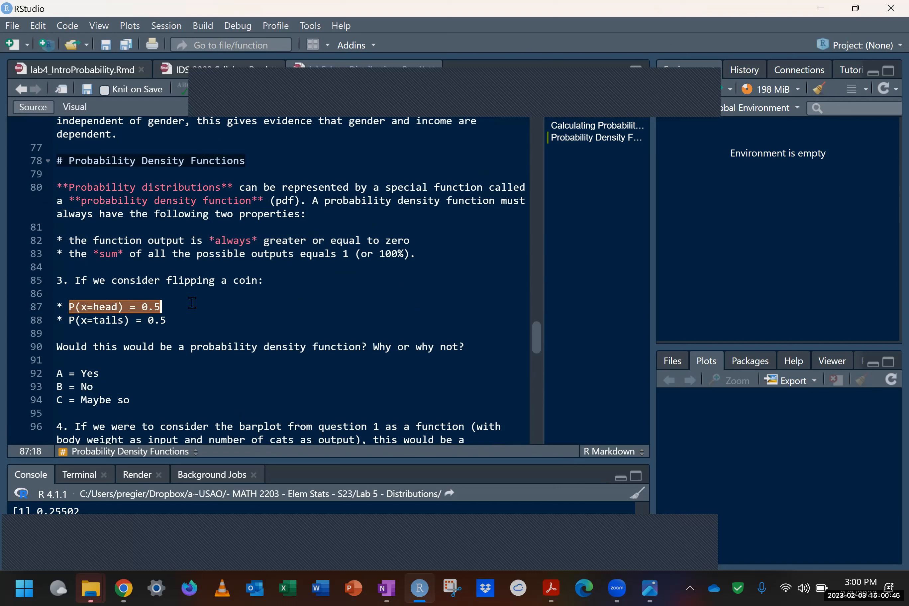
pyautogui.tripleClick(242, 237)
pyautogui.click(179, 318)
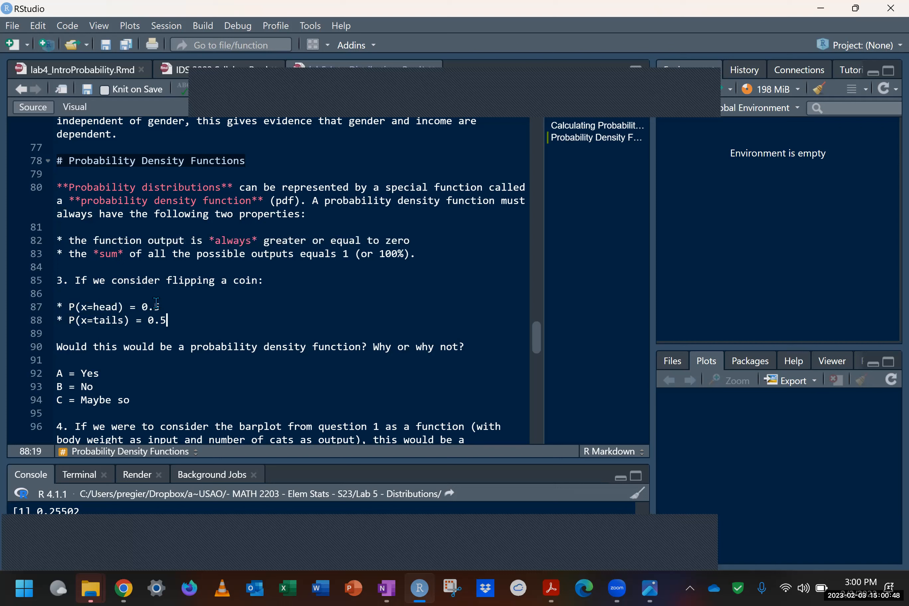
pyautogui.doubleClick(183, 241)
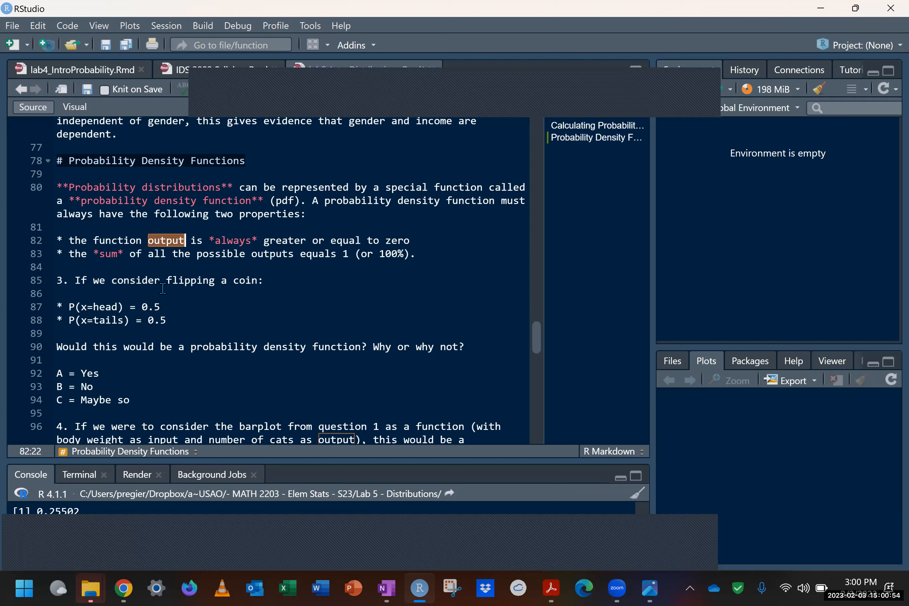
pyautogui.moveTo(191, 347); pyautogui.dragTo(354, 343)
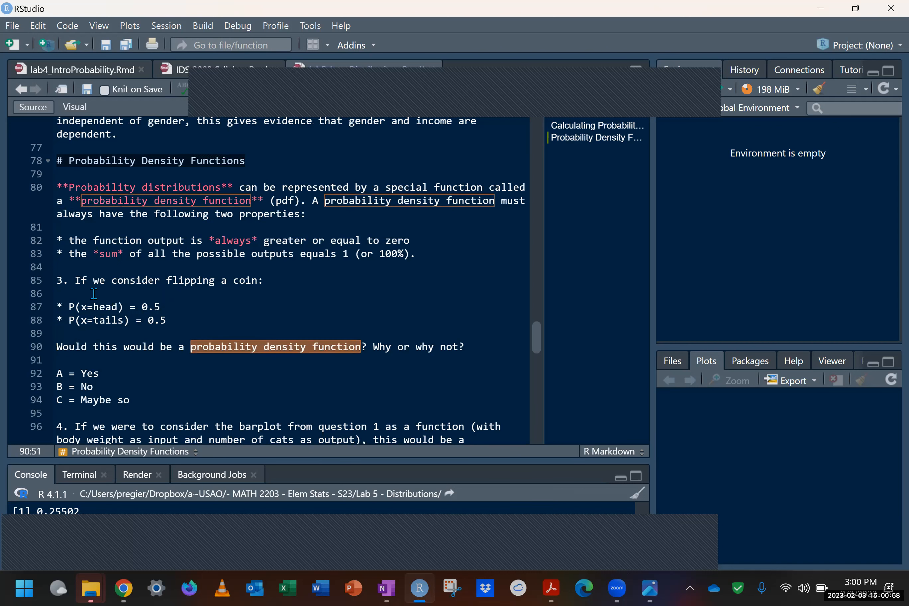
pyautogui.click(69, 307)
# - Run question 5's code chunk to plot the "Distribution of Income" bar chart
pyautogui.scroll(-2, 181, 288)
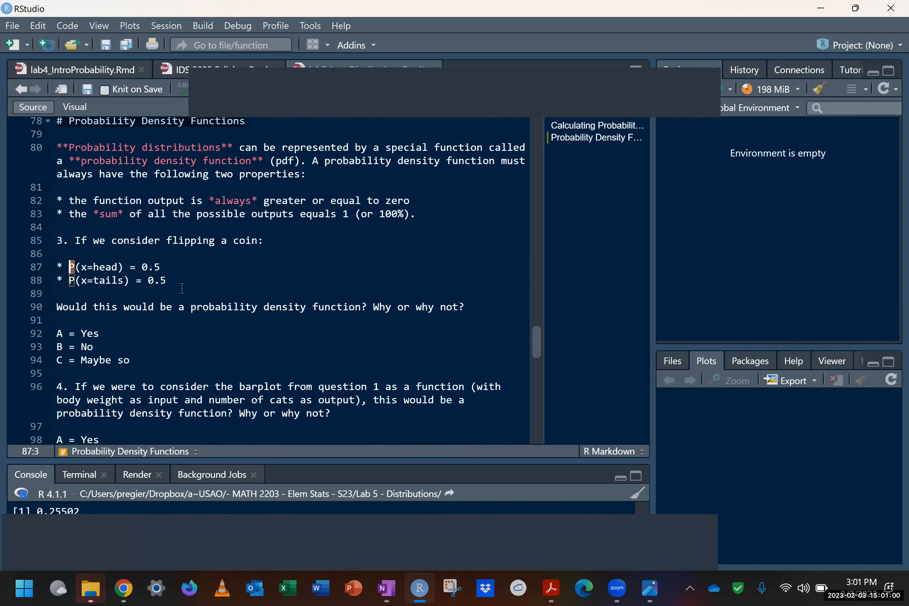
pyautogui.scroll(-10, 182, 288)
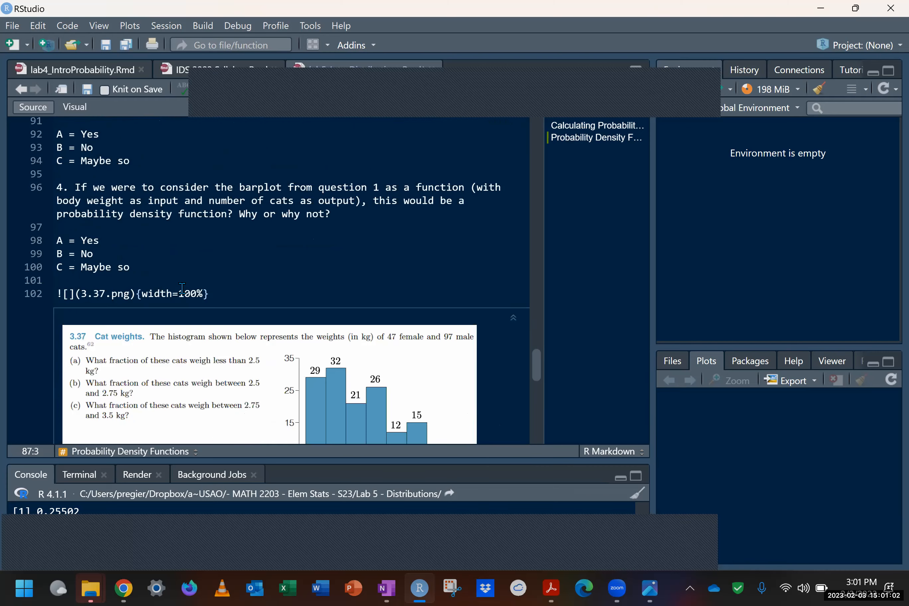
pyautogui.scroll(-6, 182, 288)
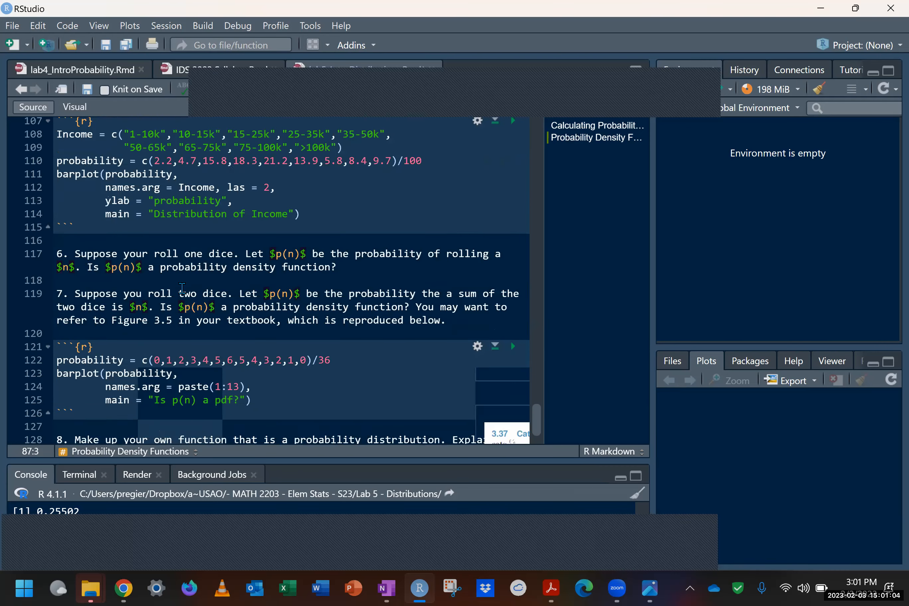
pyautogui.scroll(3, 181, 288)
pyautogui.scroll(2, 182, 288)
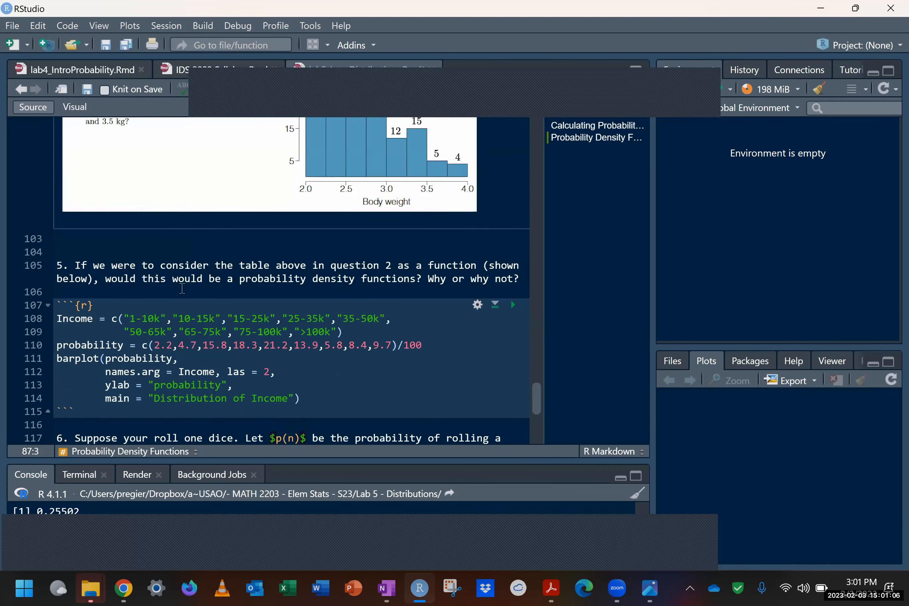
pyautogui.click(185, 265)
pyautogui.click(512, 304)
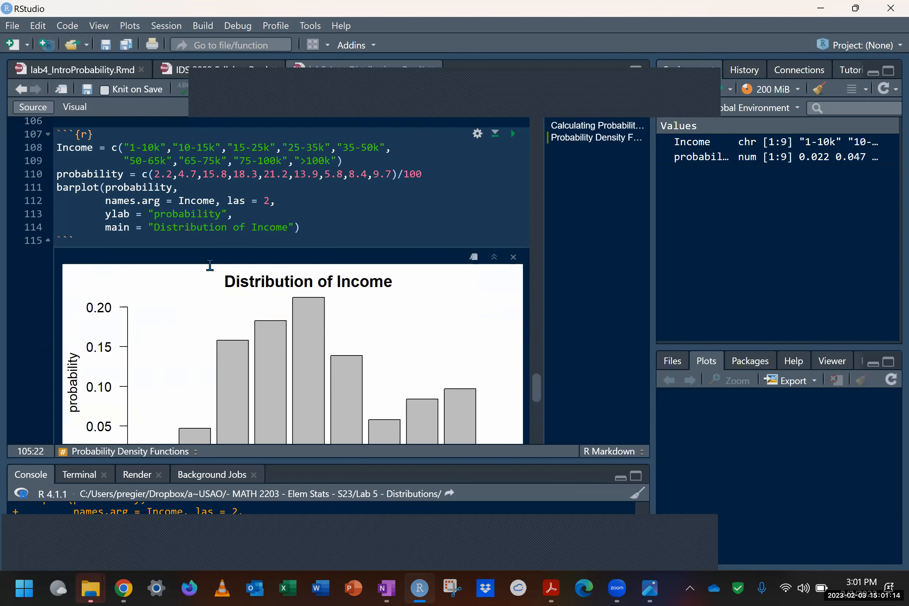
# - Below the income bar chart, insert an R chunk that prints the probability vector and run it
pyautogui.doubleClick(65, 175)
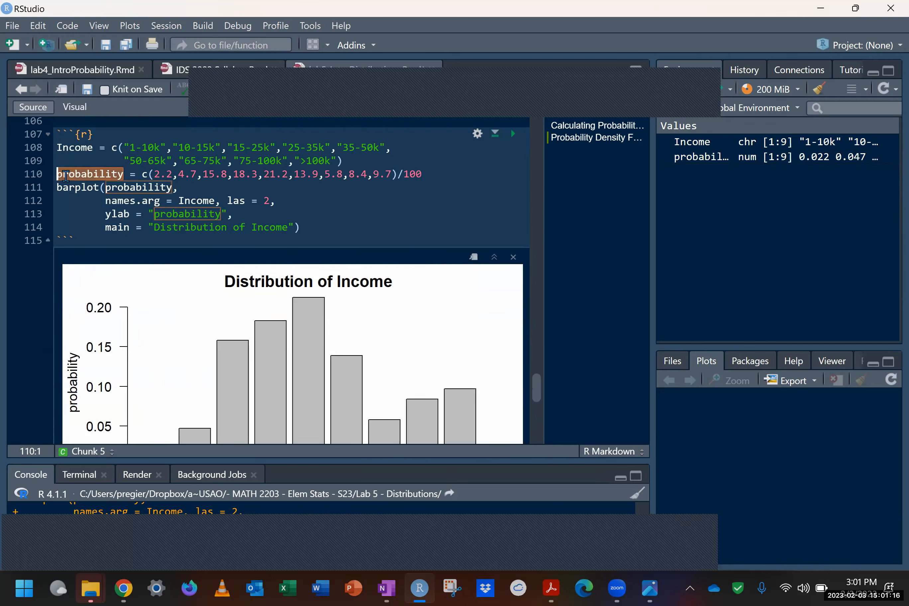
pyautogui.scroll(-5, 154, 339)
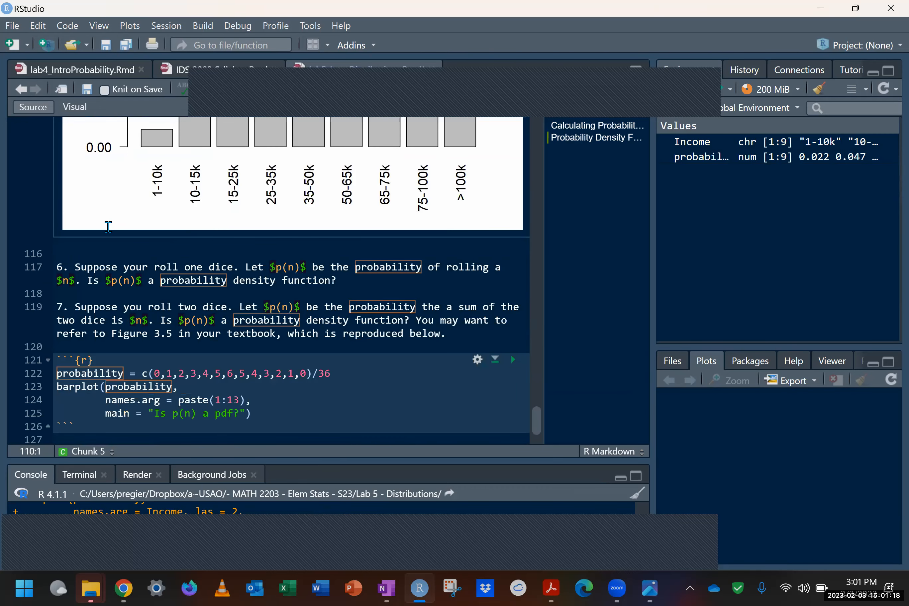
pyautogui.click(106, 252)
pyautogui.press('Return')
pyautogui.press('Return')
pyautogui.press('Up')
pyautogui.hotkey('ctrl', 'alt', 'v')
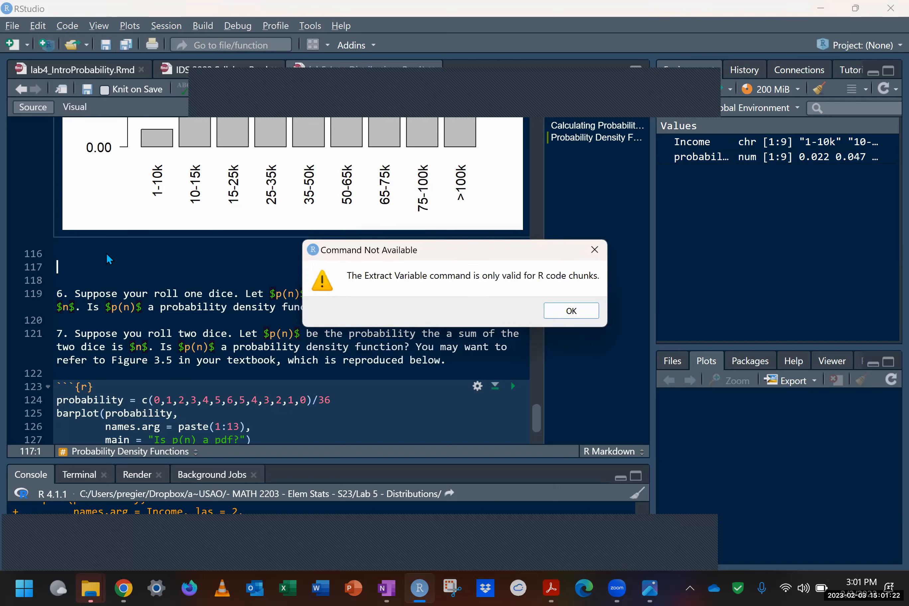
pyautogui.press('Return')
pyautogui.hotkey('ctrl', 'alt', 'i')
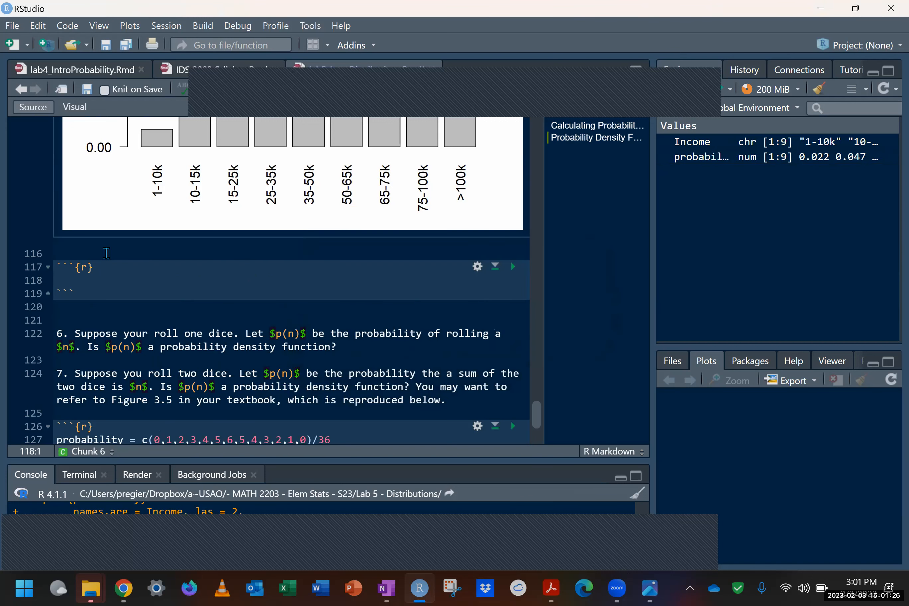
pyautogui.write('probability')
pyautogui.hotkey('ctrl', 'Return')
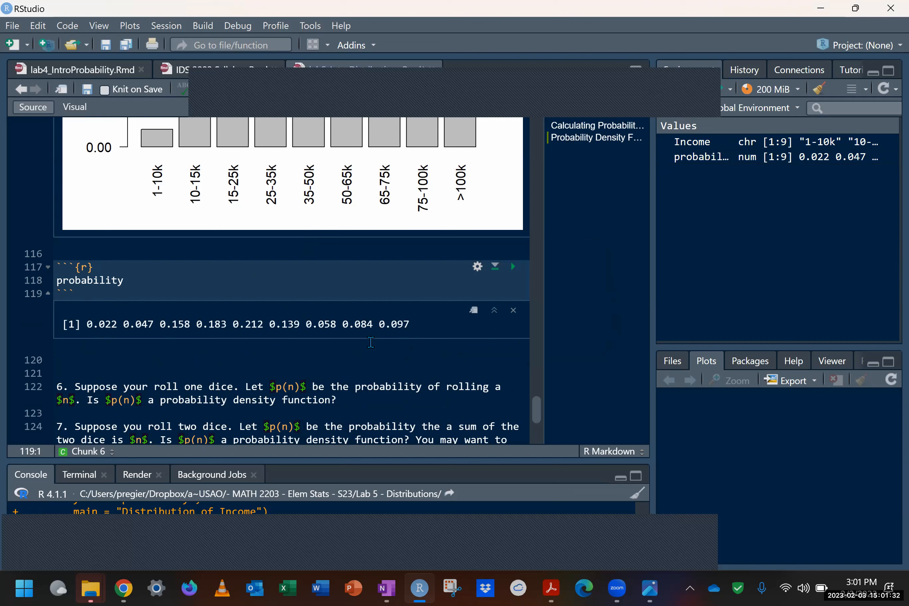
# - Below the printed income probabilities, add an R chunk containing sum(probability)
pyautogui.click(111, 366)
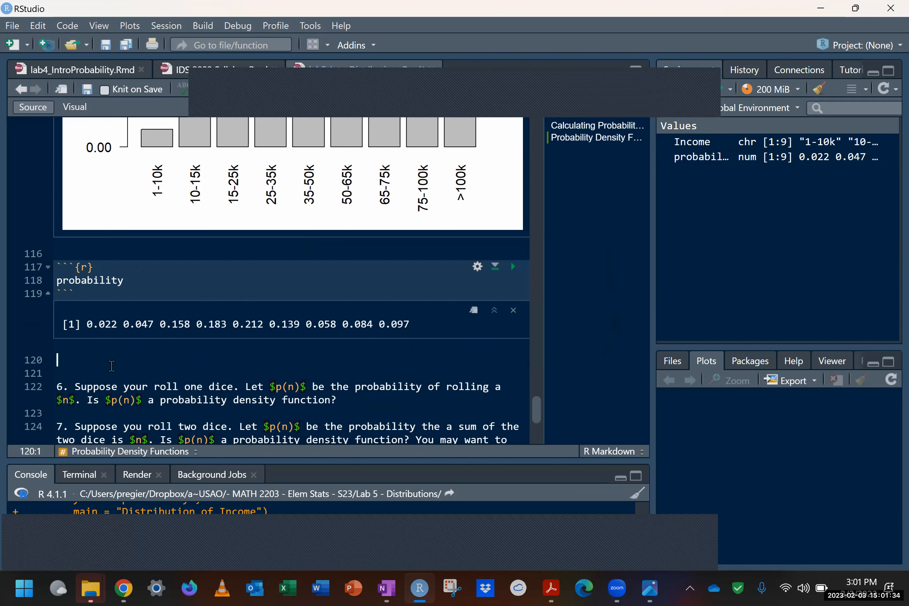
pyautogui.hotkey('ctrl', 'alt', 'i')
pyautogui.write('sum(probability')
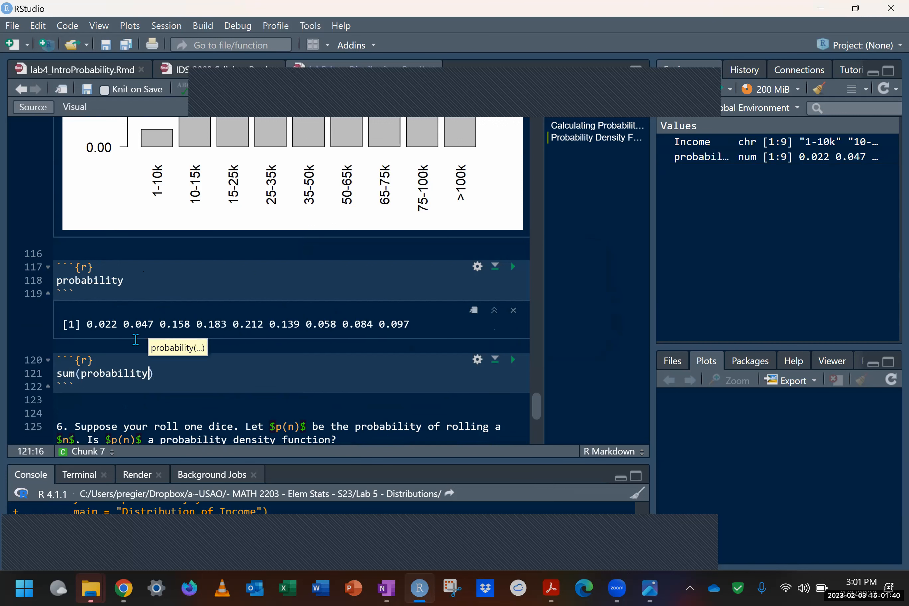
# - Run question 7's two-dice code chunk to plot the "Is p(n) a pdf?" bar chart
pyautogui.scroll(-3, 431, 391)
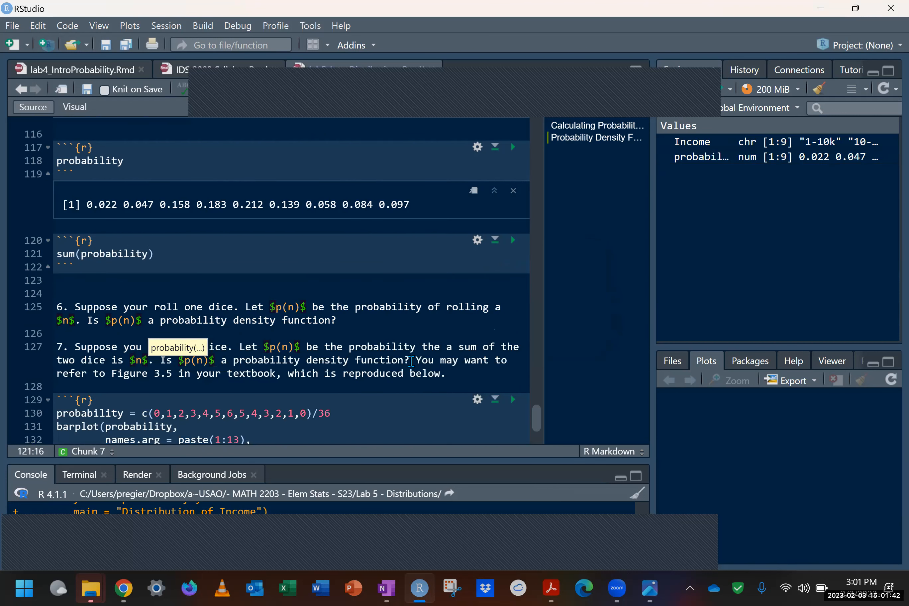
pyautogui.scroll(-3, 407, 356)
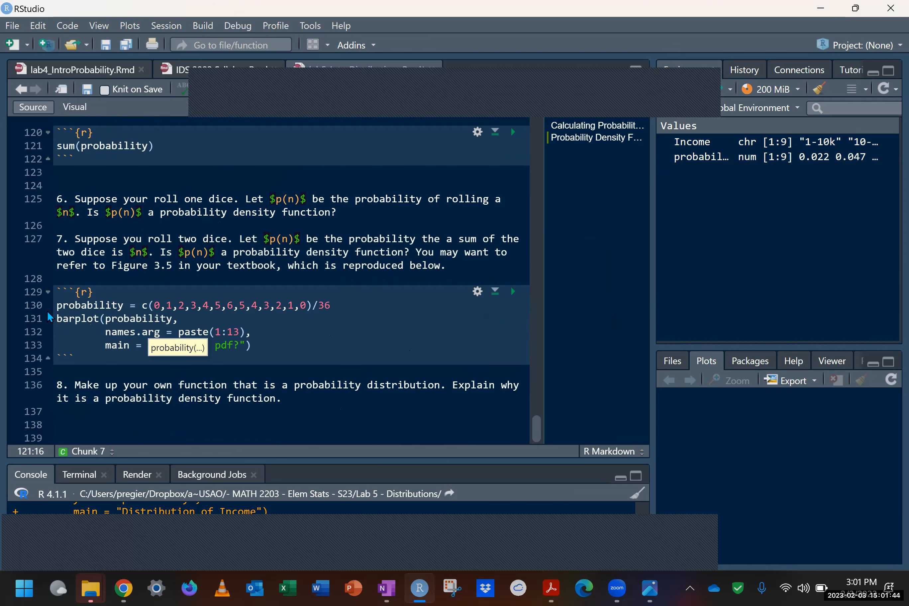
pyautogui.click(55, 307)
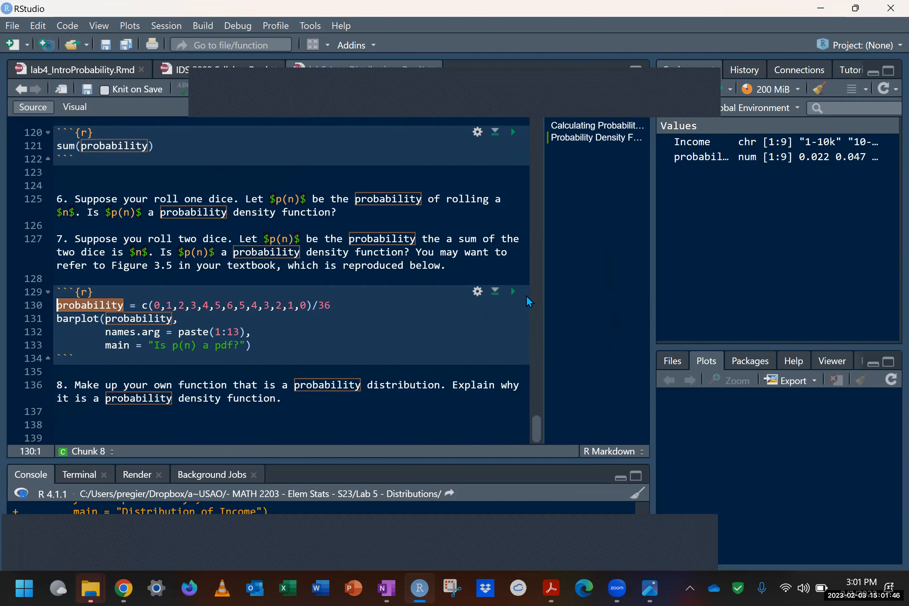
pyautogui.click(514, 291)
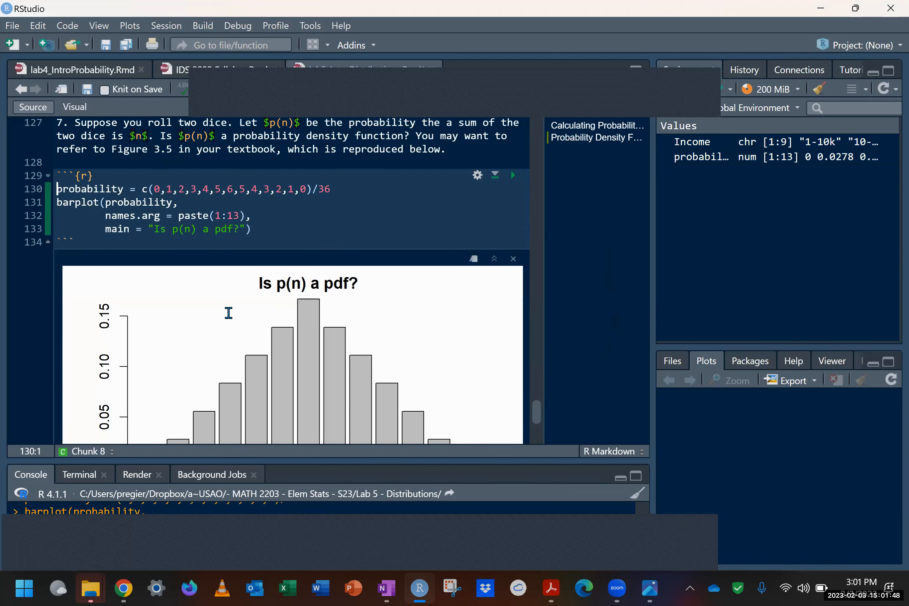
# - Below the two-dice bar chart, insert an R chunk that prints the probability vector and run it
pyautogui.scroll(-2, 205, 286)
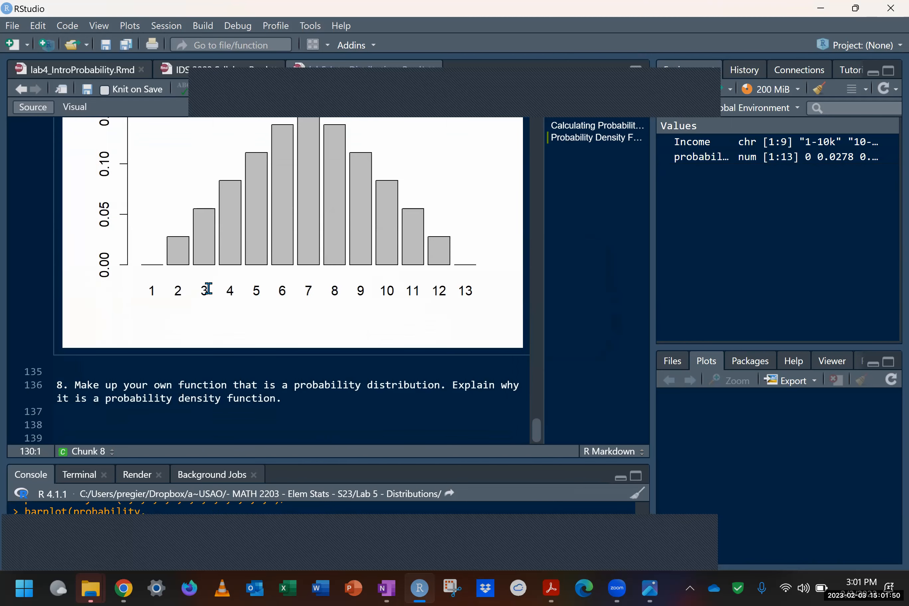
pyautogui.click(107, 369)
pyautogui.press('Return')
pyautogui.hotkey('ctrl', 'alt', 'i')
pyautogui.write('probability')
pyautogui.hotkey('ctrl', 'Return')
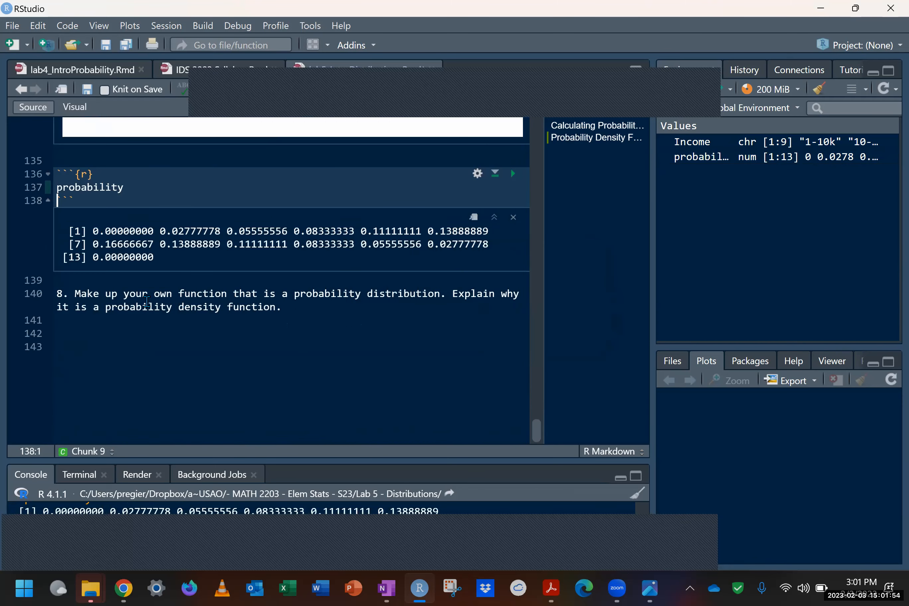
# - Below the printed two-dice probabilities, add an R chunk containing sum(probability) ahead of question 8
pyautogui.click(116, 281)
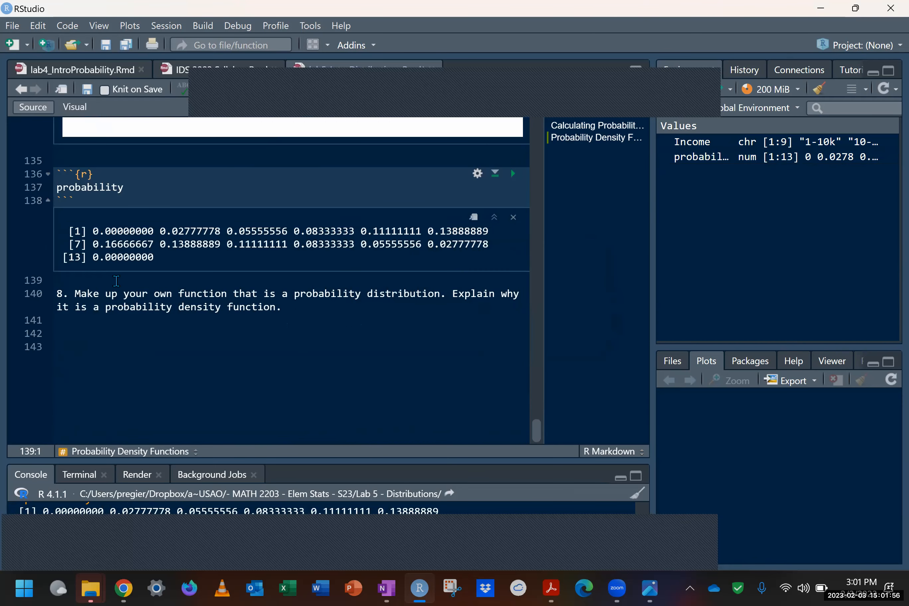
pyautogui.press('Return')
pyautogui.hotkey('ctrl', 'alt', 'i')
pyautogui.write('sumprobability')
pyautogui.press('BackSpace')
pyautogui.press('BackSpace')
pyautogui.press('BackSpace')
pyautogui.press('BackSpace')
pyautogui.press('BackSpace')
pyautogui.press('BackSpace')
pyautogui.press('BackSpace')
pyautogui.press('BackSpace')
pyautogui.press('BackSpace')
pyautogui.press('BackSpace')
pyautogui.press('BackSpace')
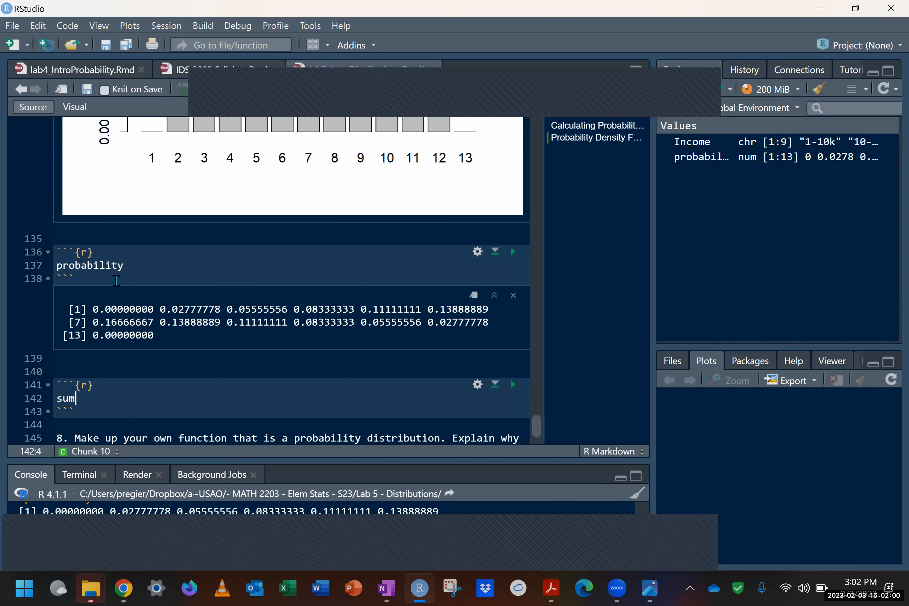
pyautogui.write('(probability)')
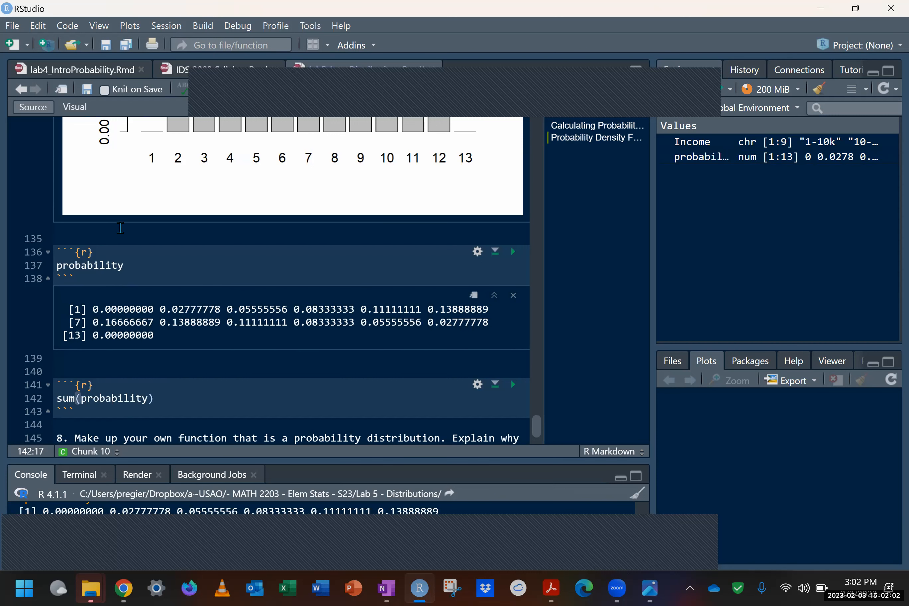
pyautogui.scroll(-2, 120, 227)
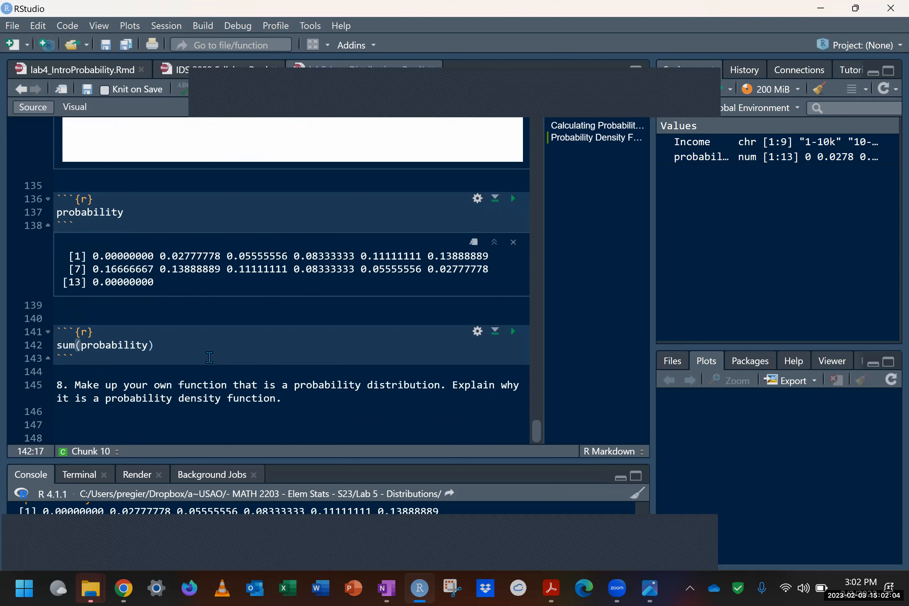
pyautogui.click(711, 78)
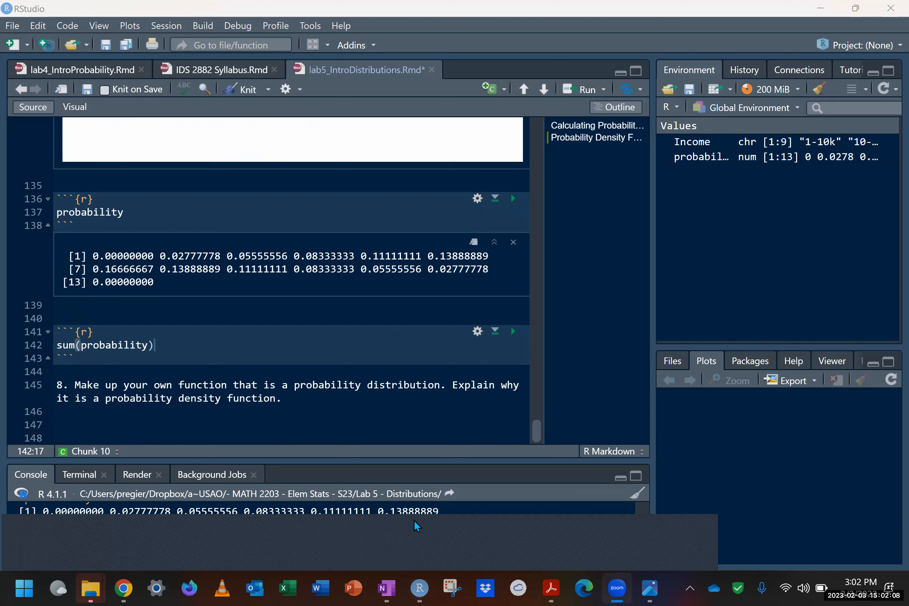